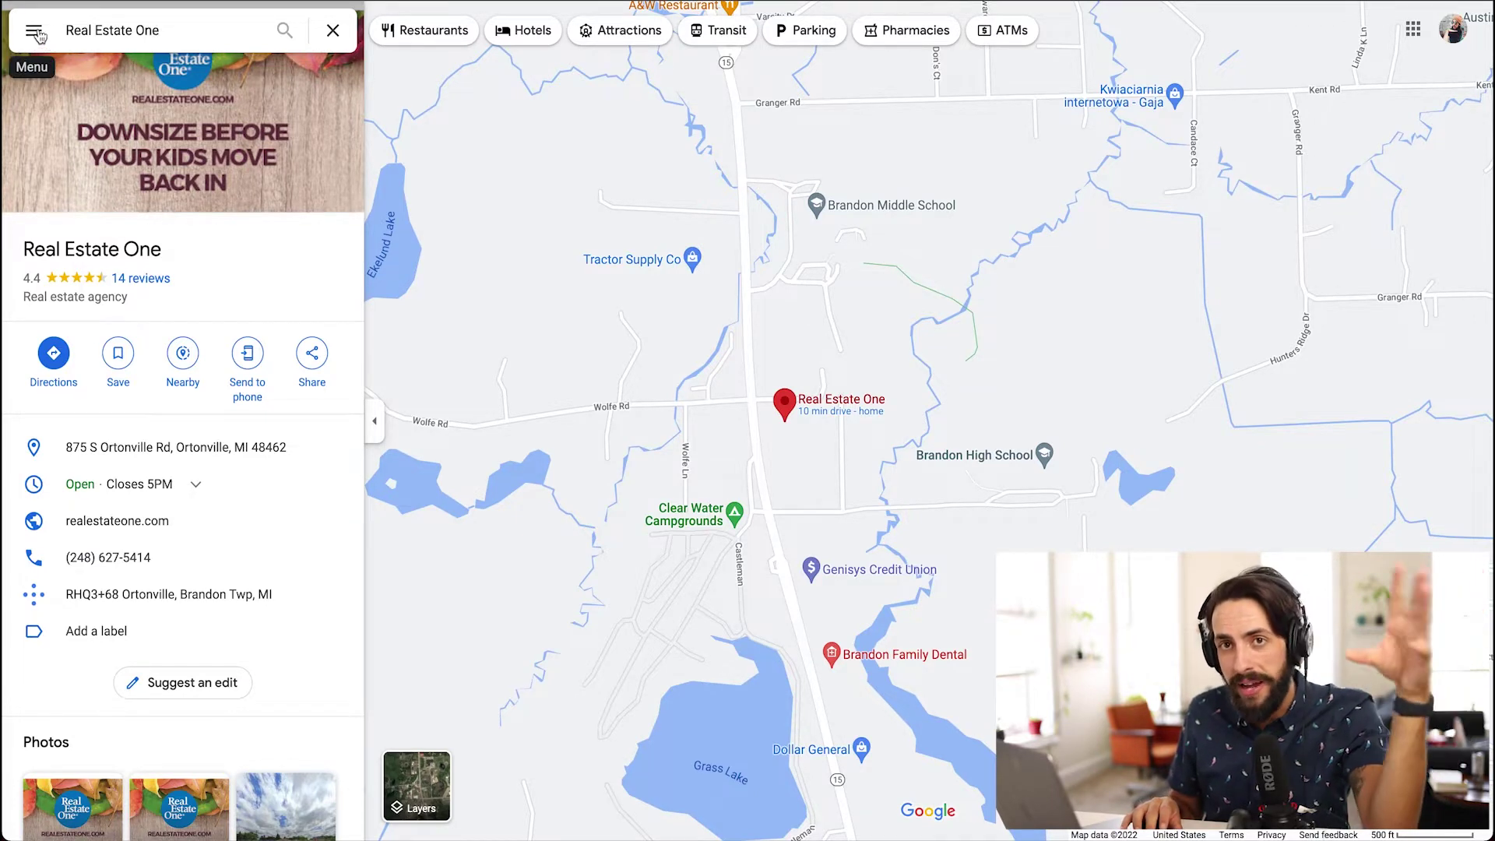
- Start adding your own business from the map service and enter the business name for the new Business Profile
left_click(37, 34)
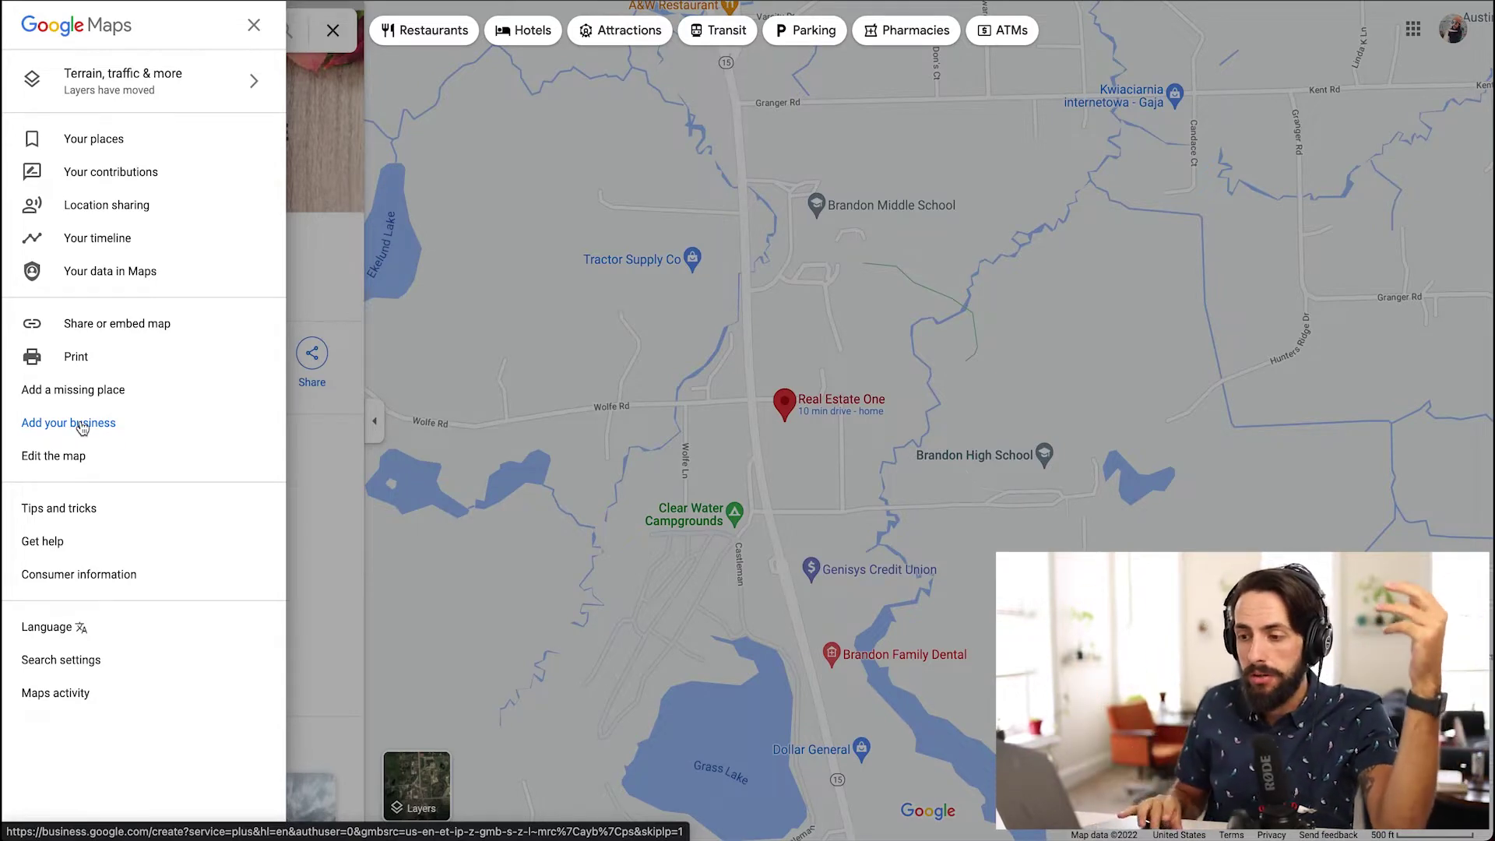
left_click(81, 425)
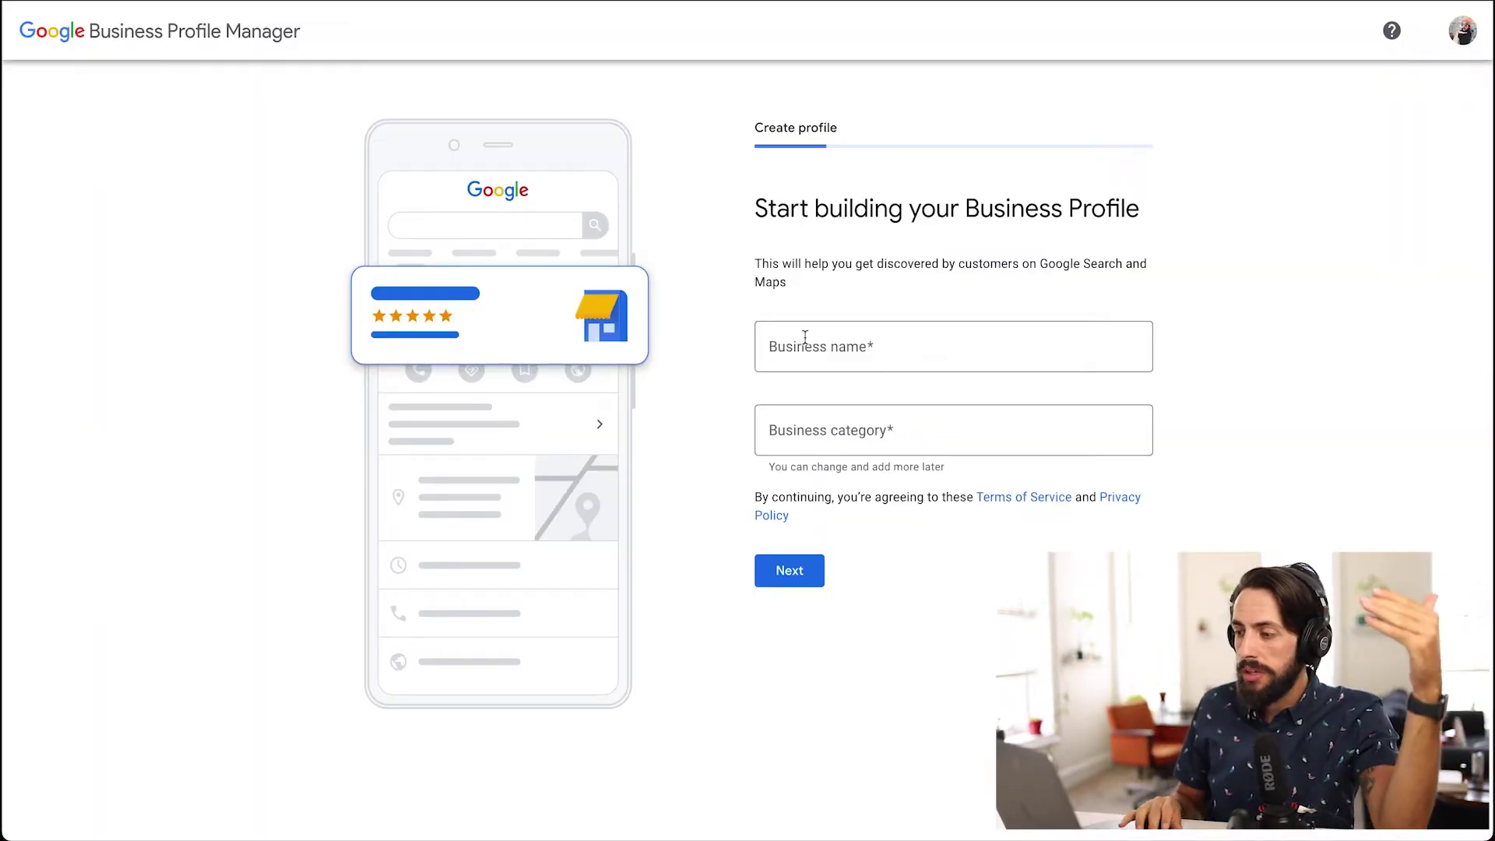
left_click(837, 347)
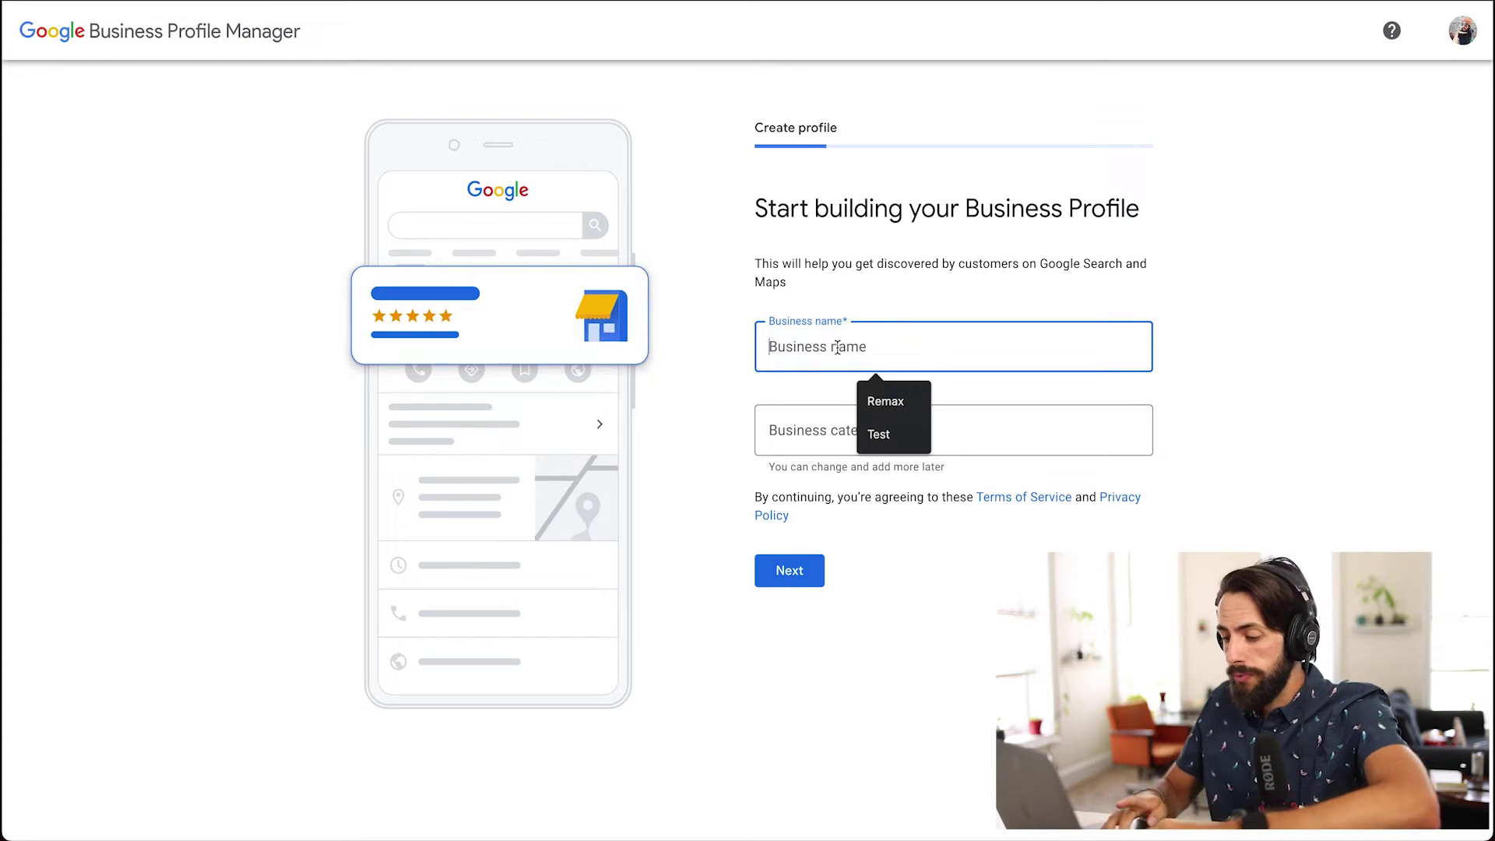
type("Christian")
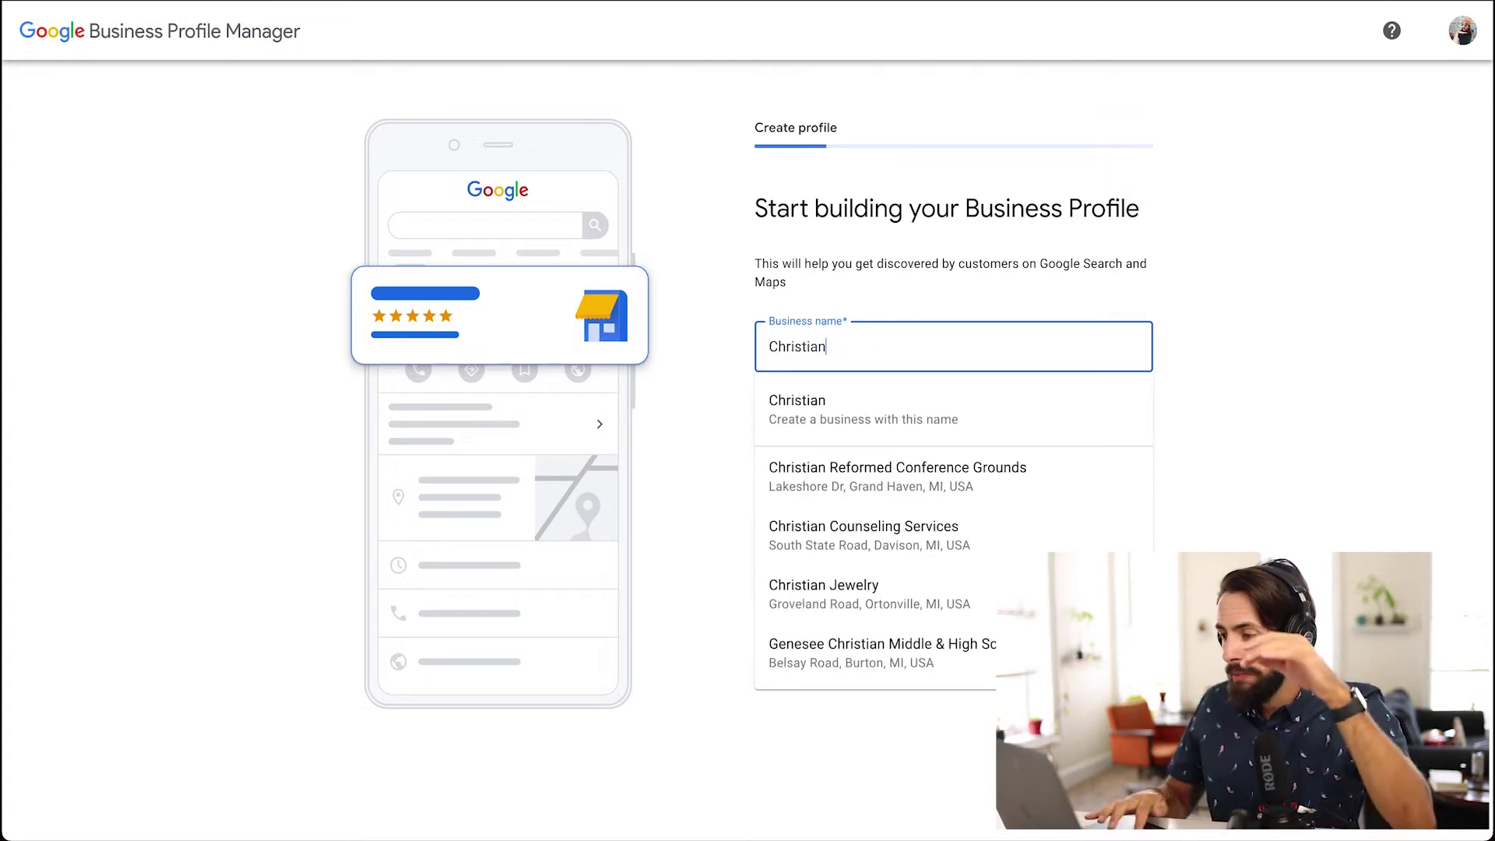
left_click(1284, 390)
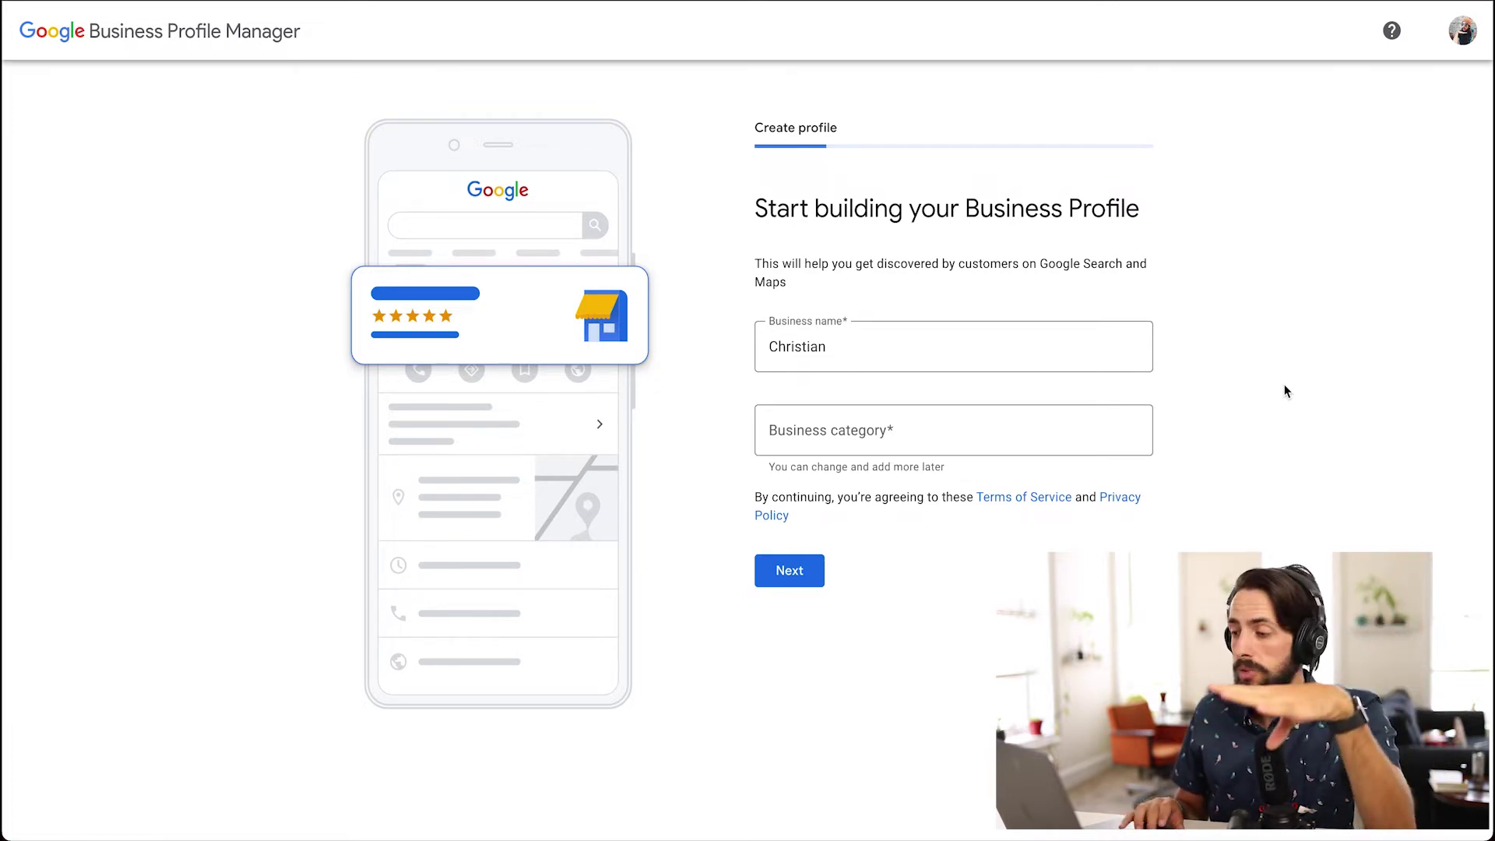
- Set the business category to Real estate agent and continue to the location question
left_click(843, 434)
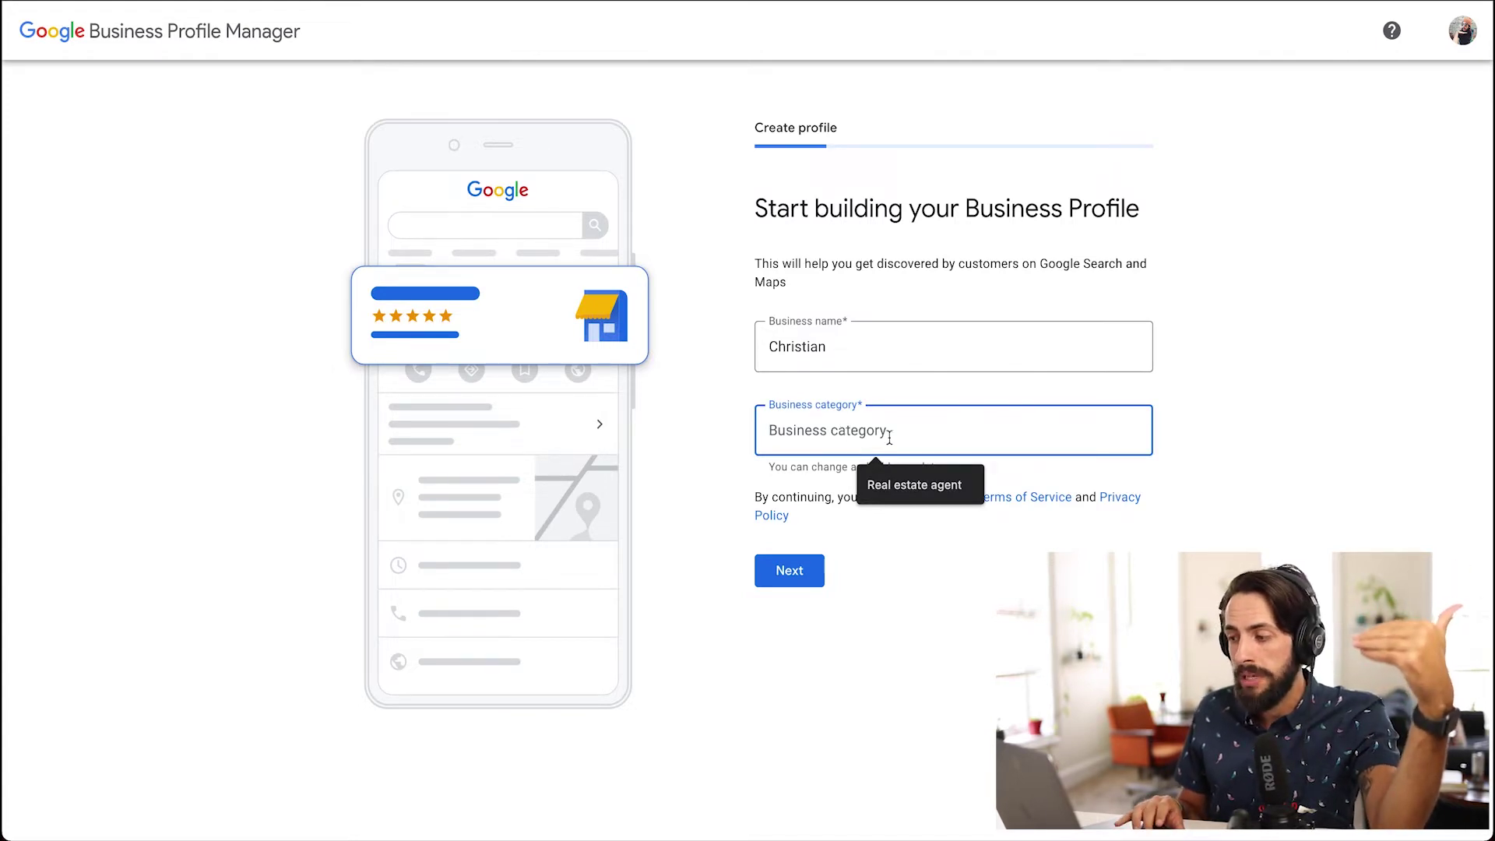
left_click(916, 492)
left_click(914, 492)
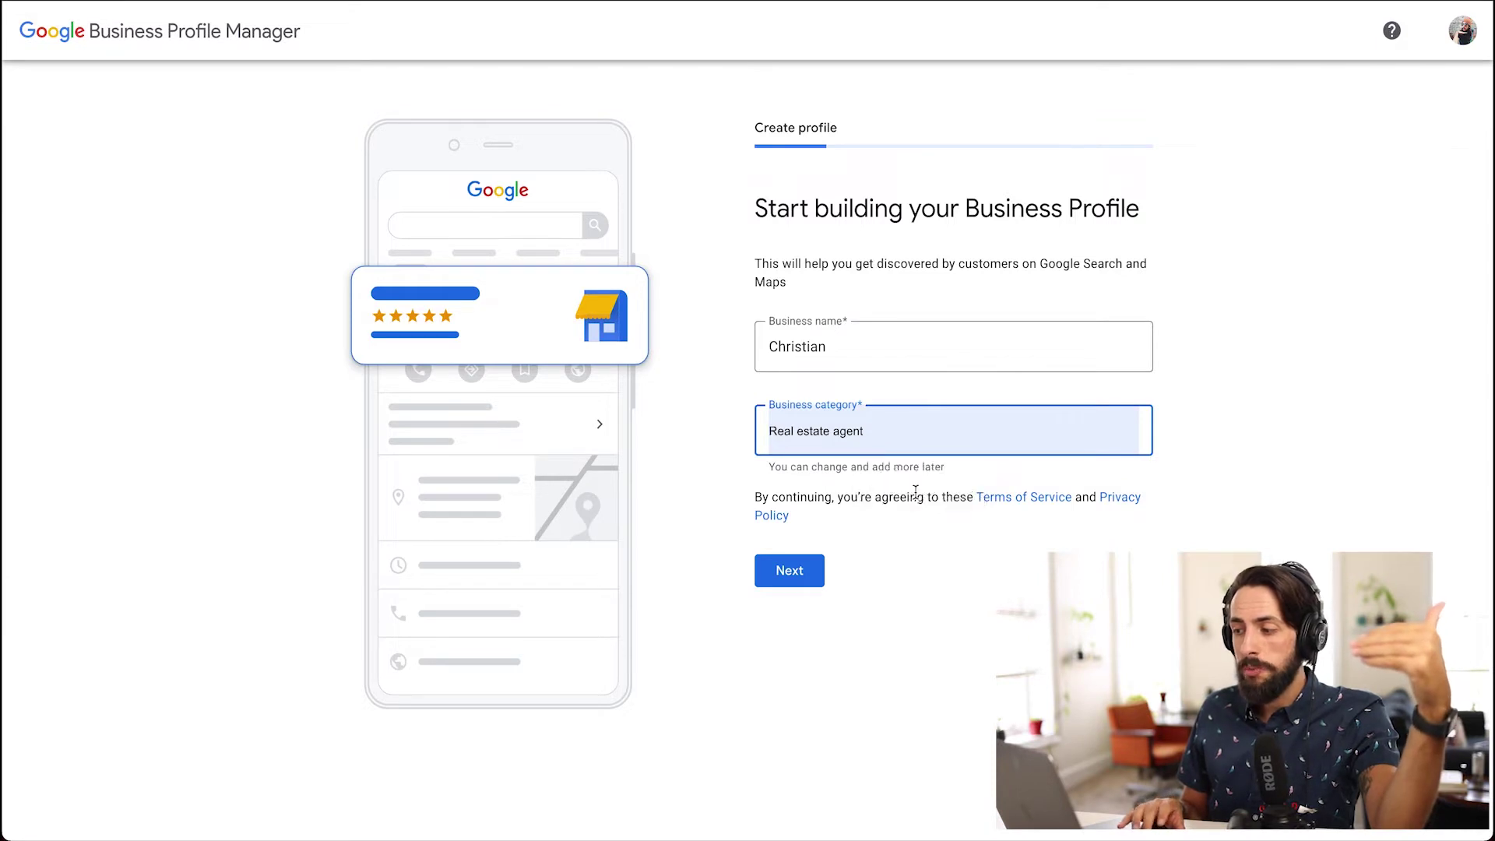
left_click(957, 672)
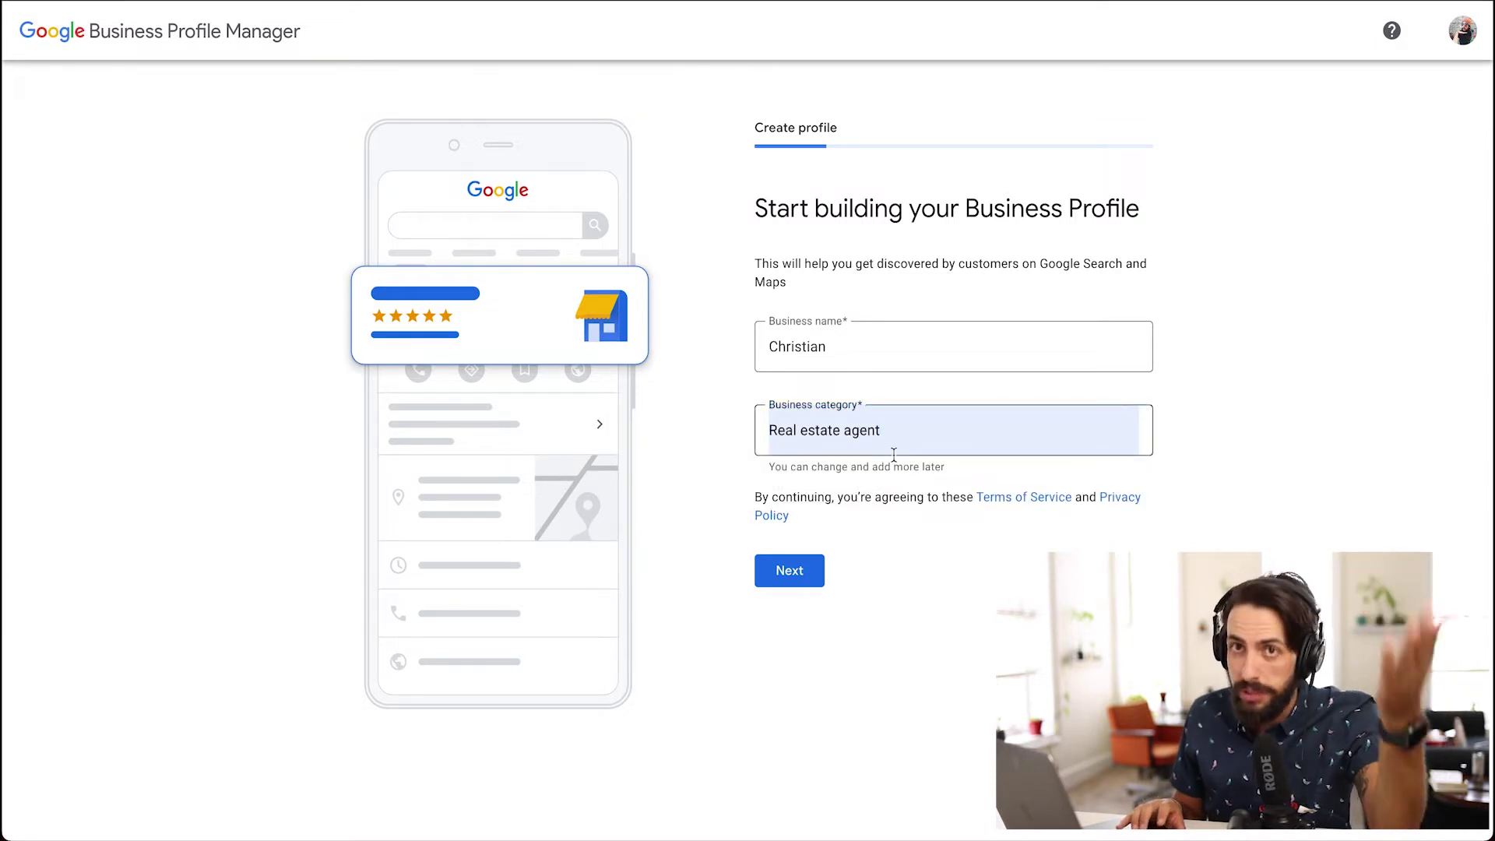
left_click(788, 569)
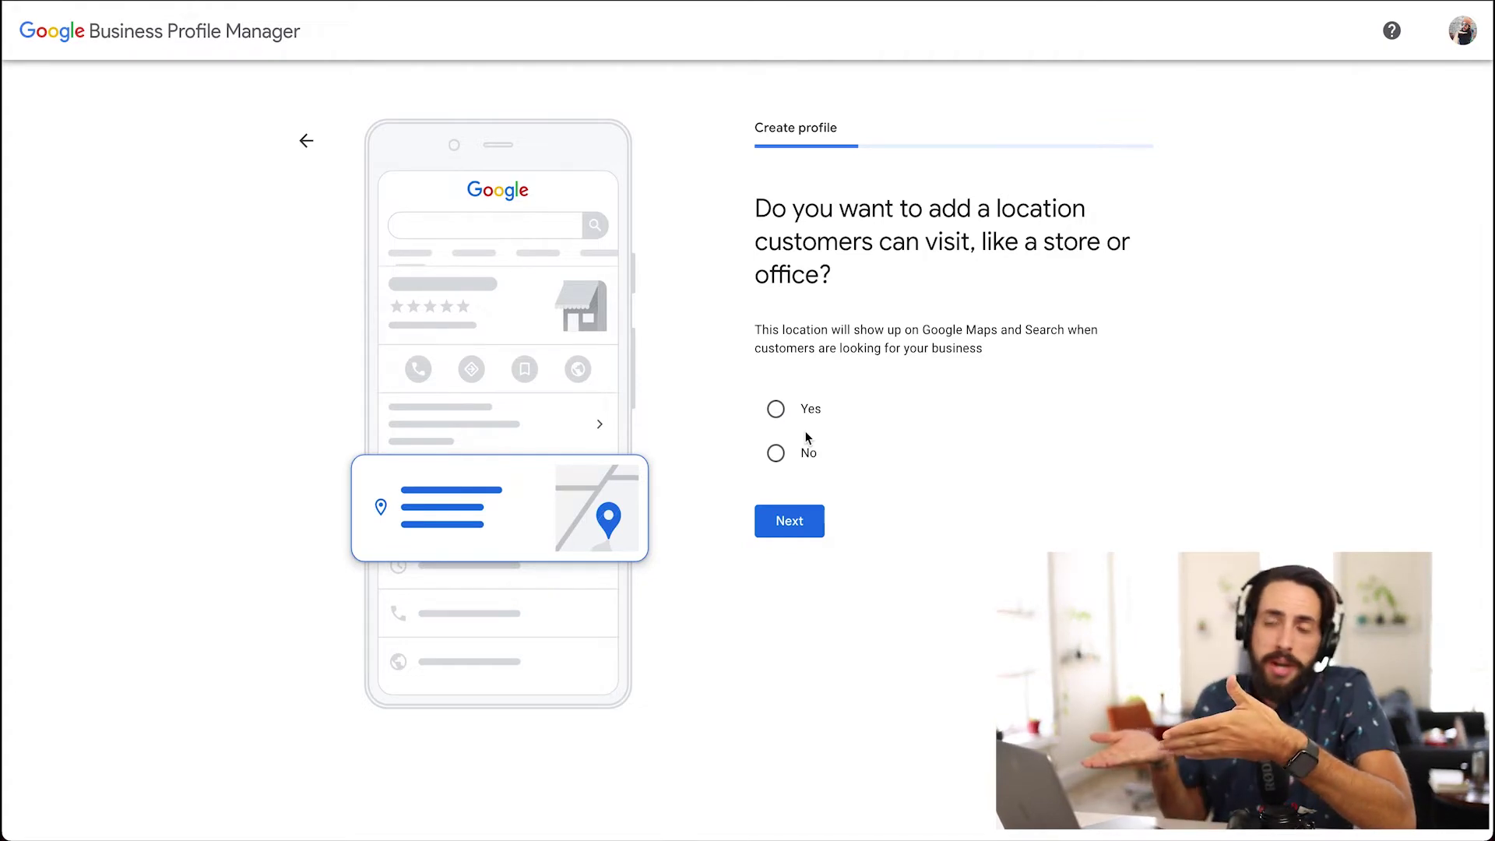
- Choose to add a location customers can visit and submit the office's United States address using the matching address suggestion
left_click(783, 415)
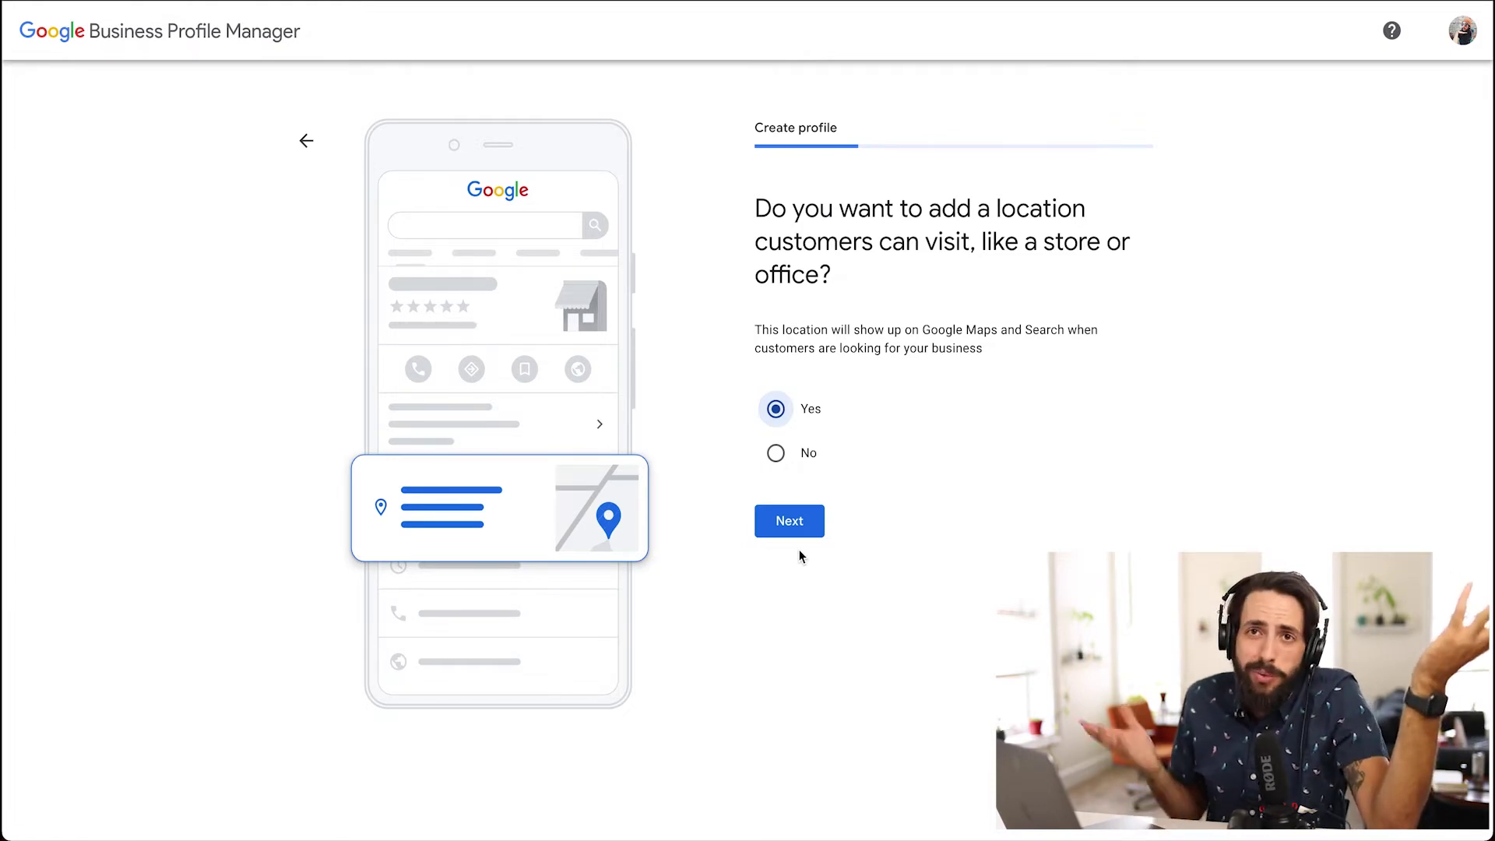
left_click(791, 527)
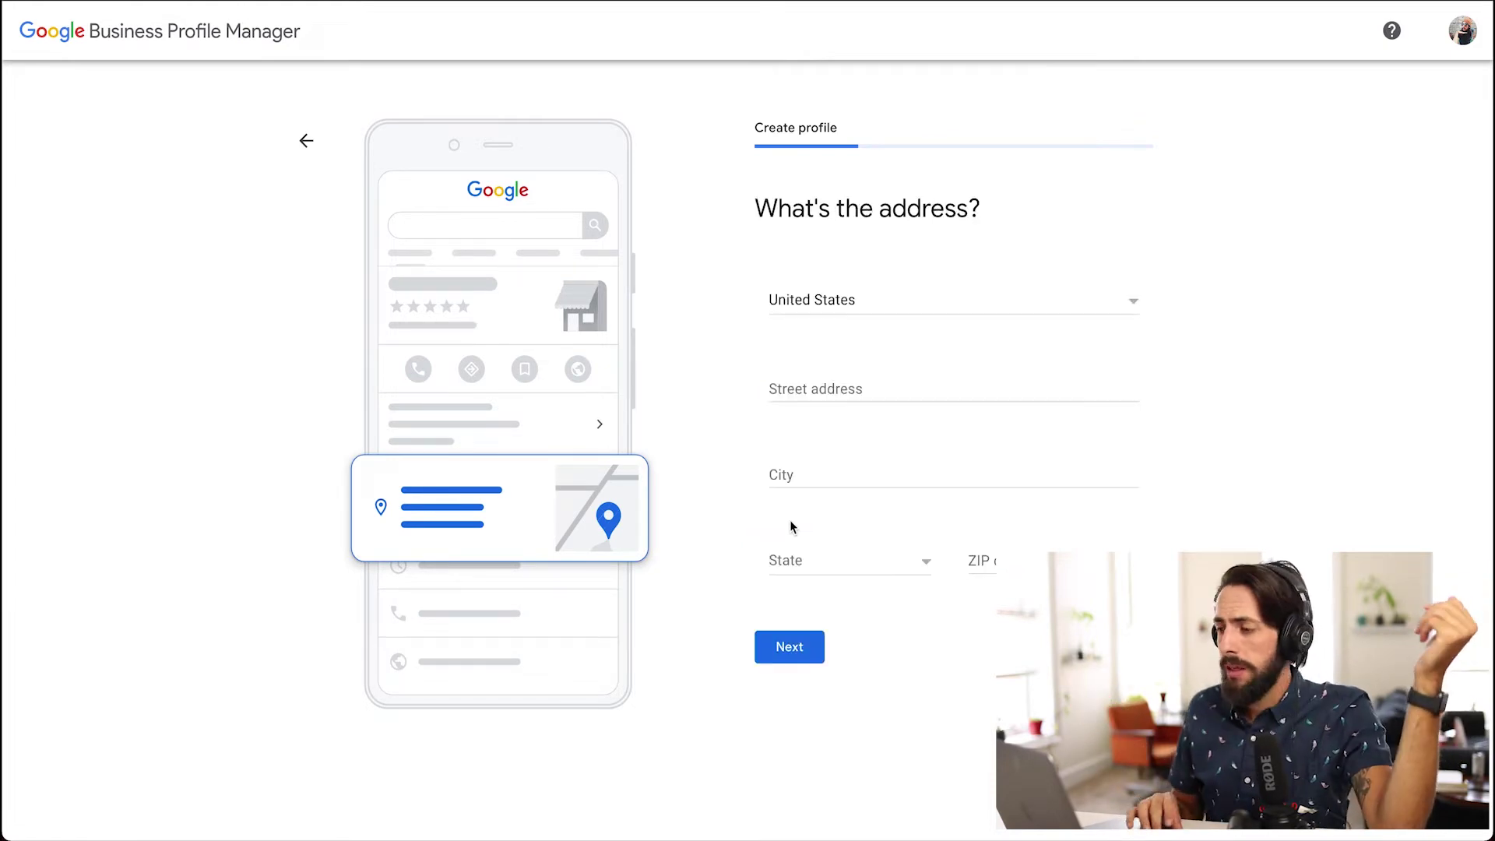
left_click(809, 387)
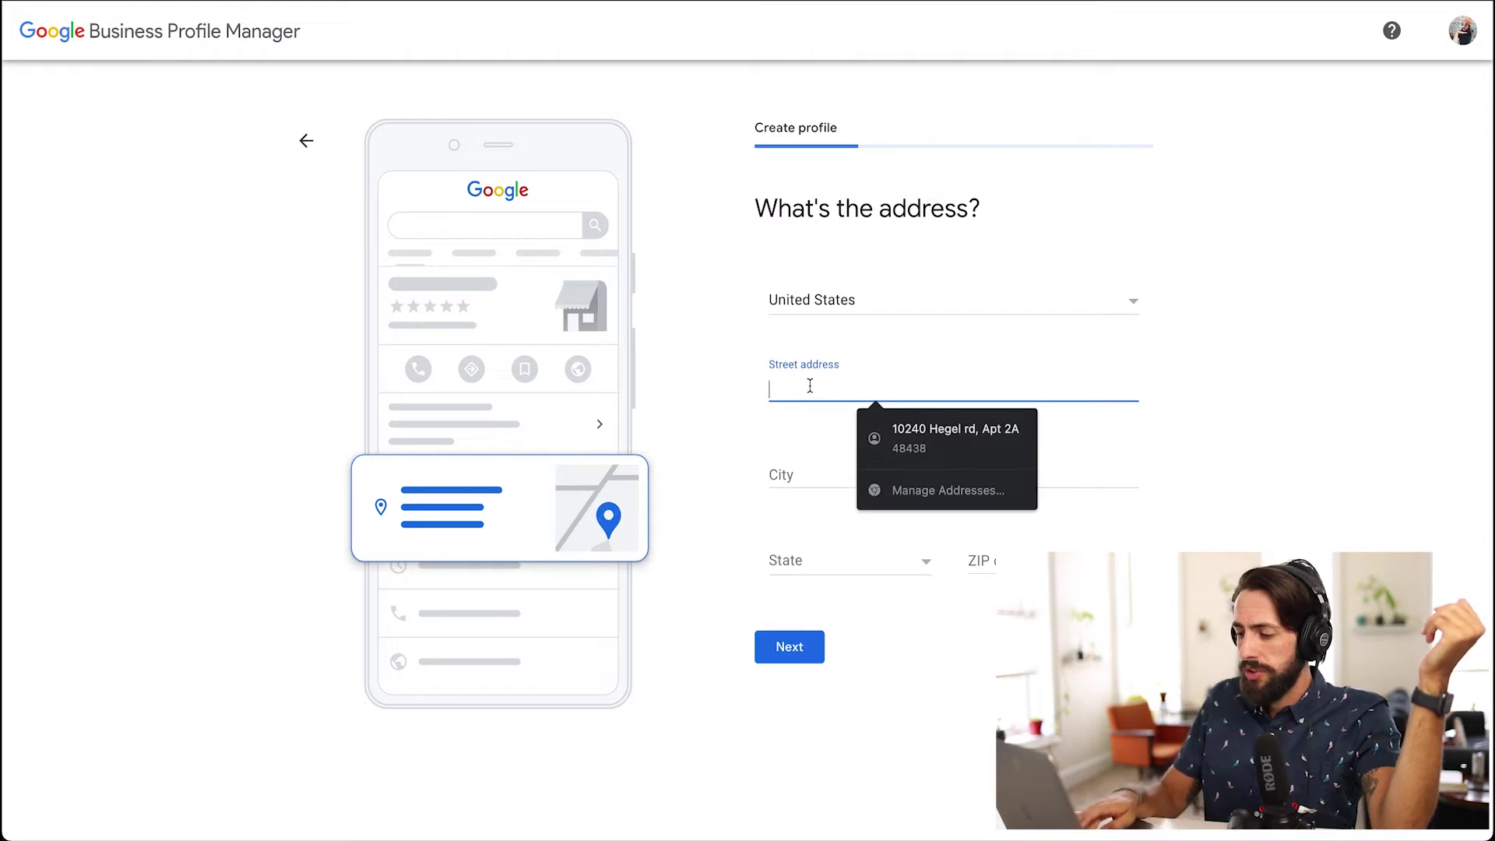
type("875 S")
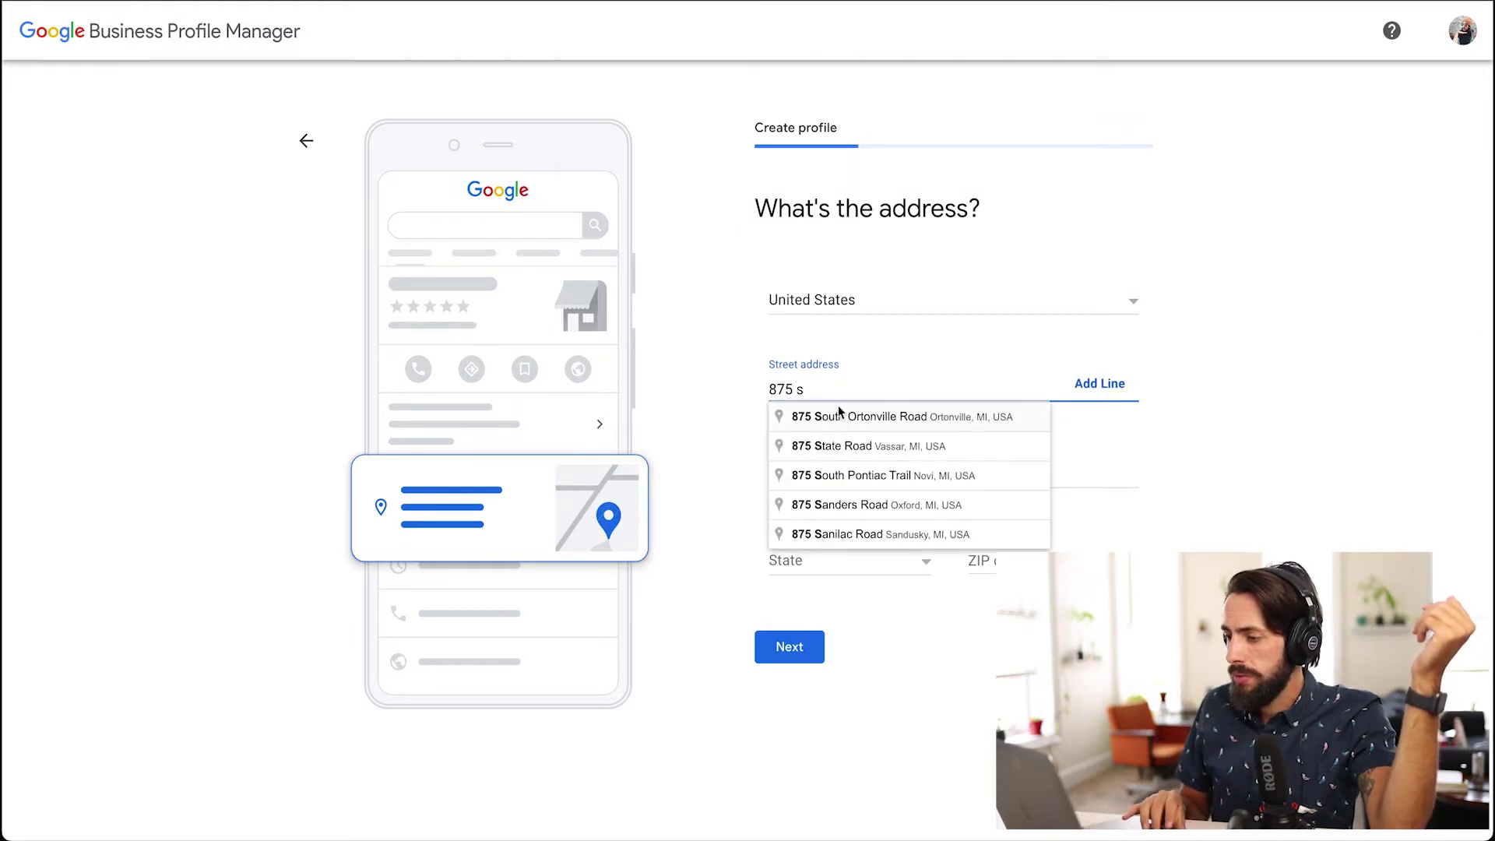
left_click(840, 419)
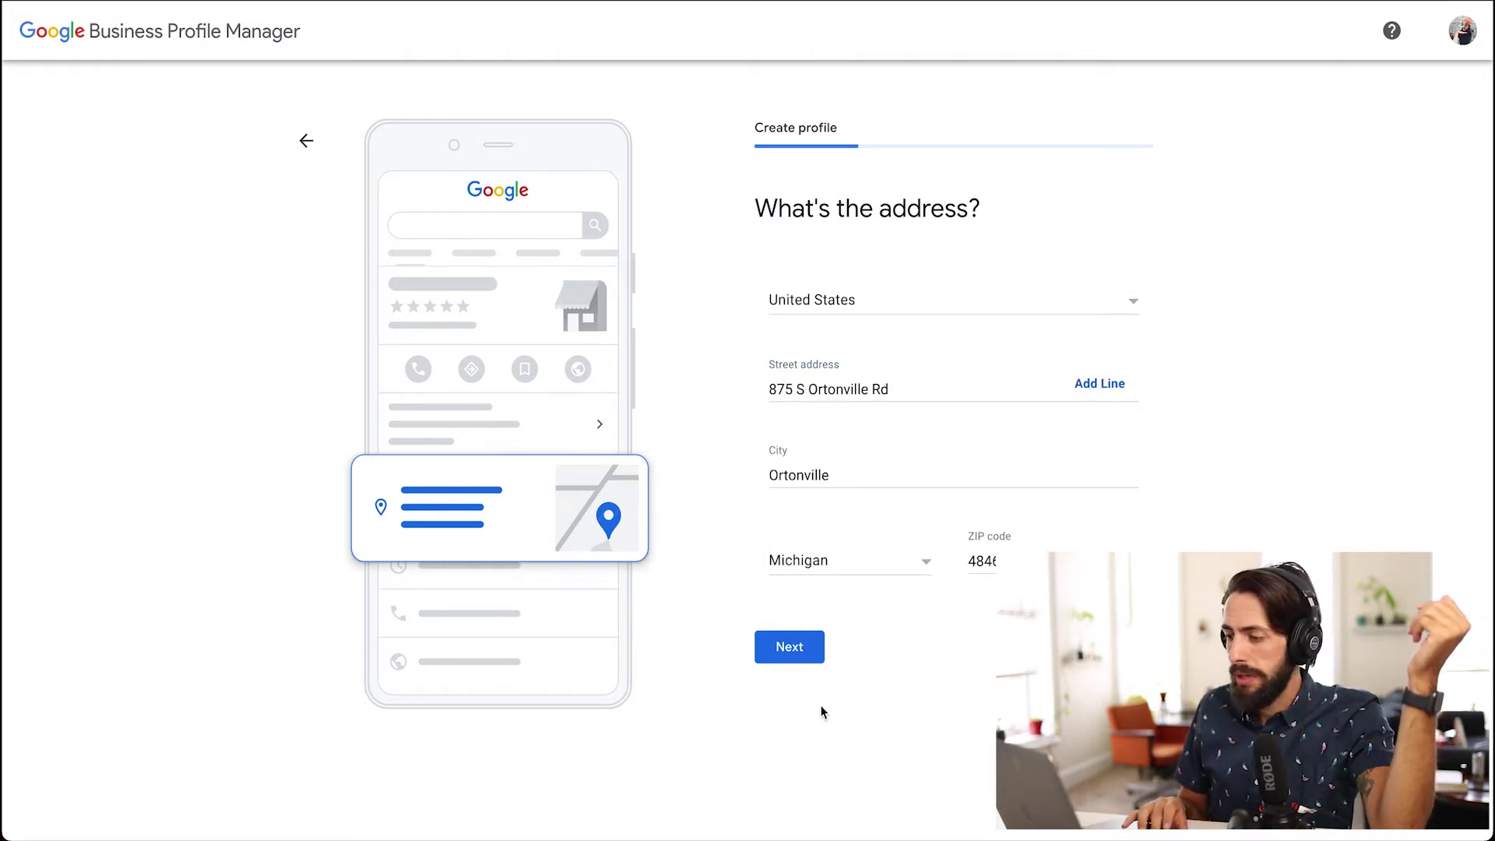
left_click(787, 647)
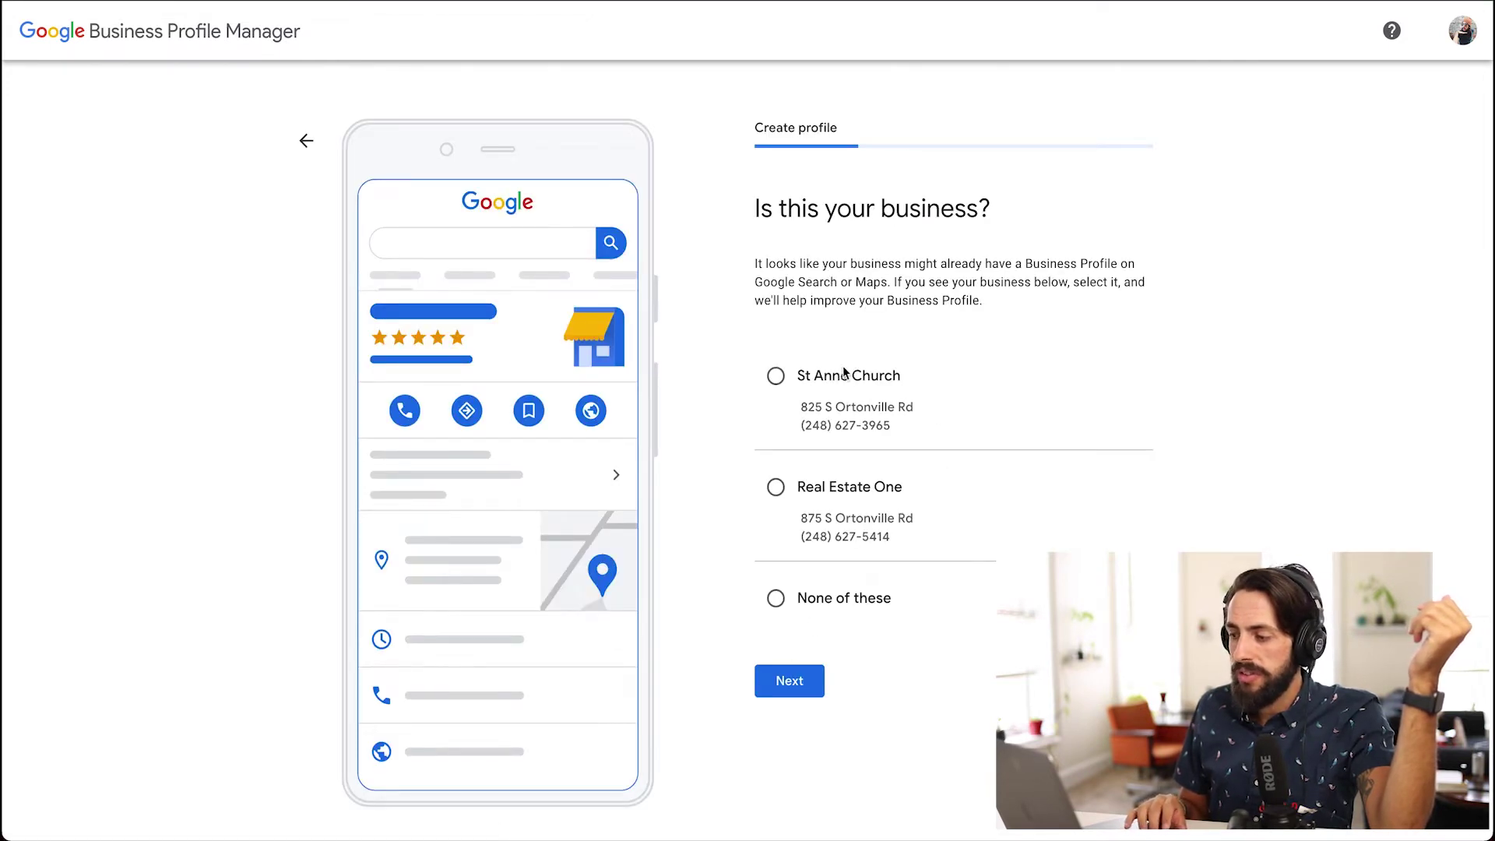
- Choose None of these for the suggested existing businesses and answer No to providing deliveries or home and office visits
left_click_drag(752, 207, 1002, 211)
left_click(1007, 362)
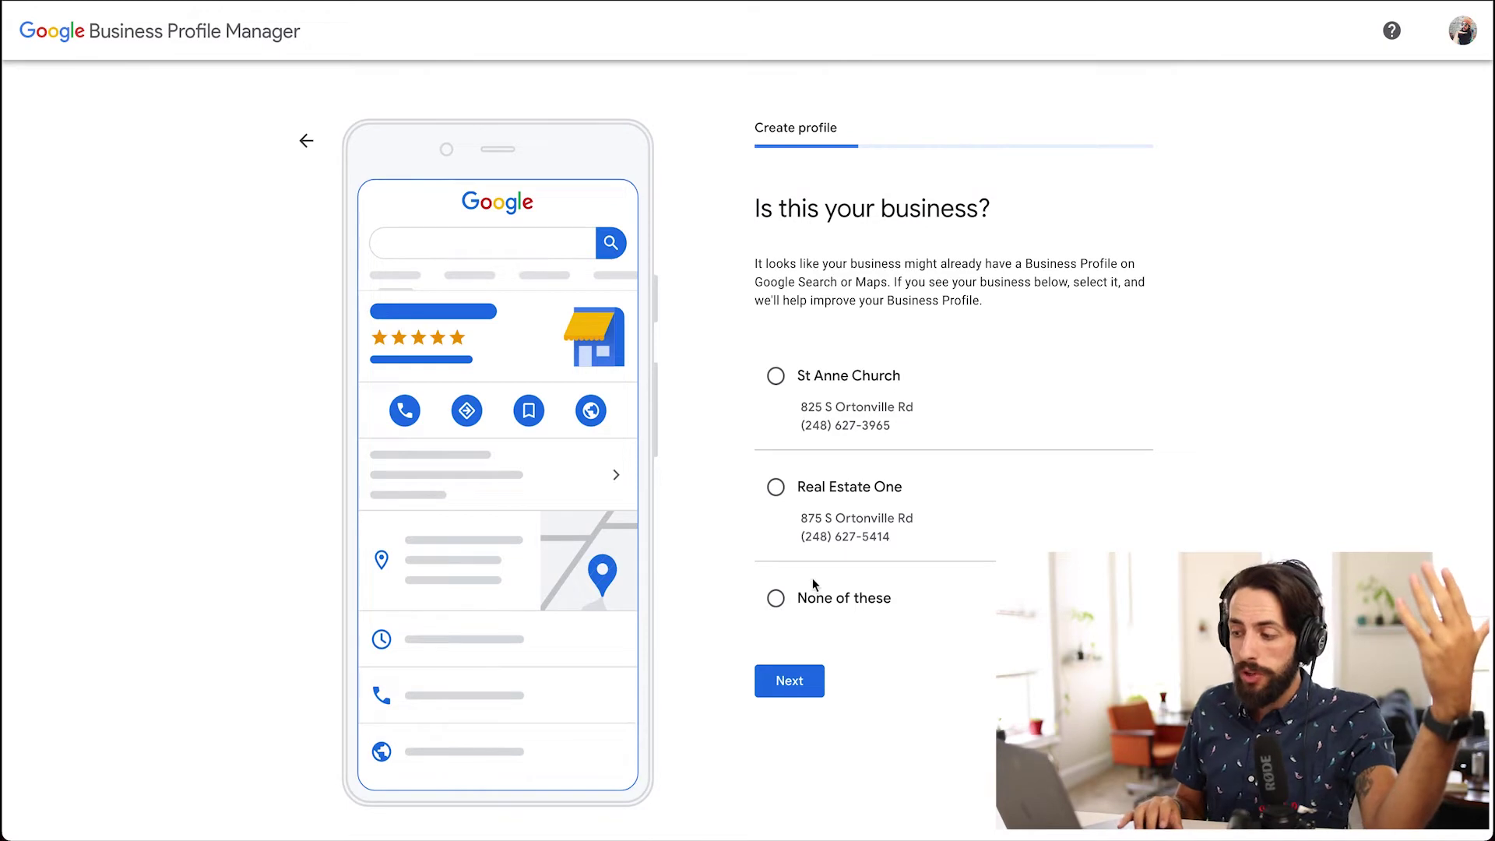
left_click(776, 601)
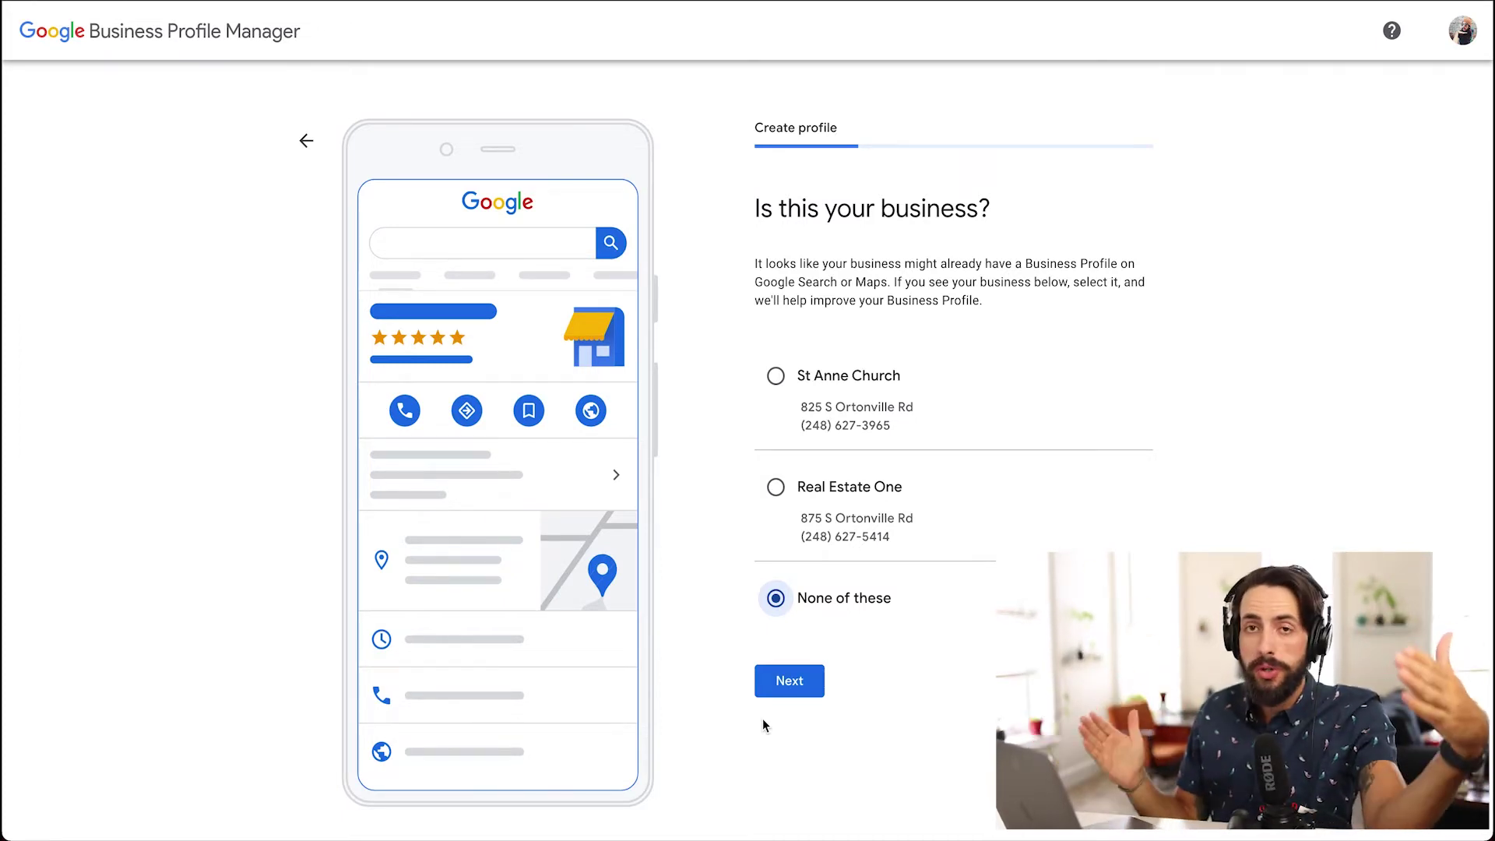
left_click(779, 681)
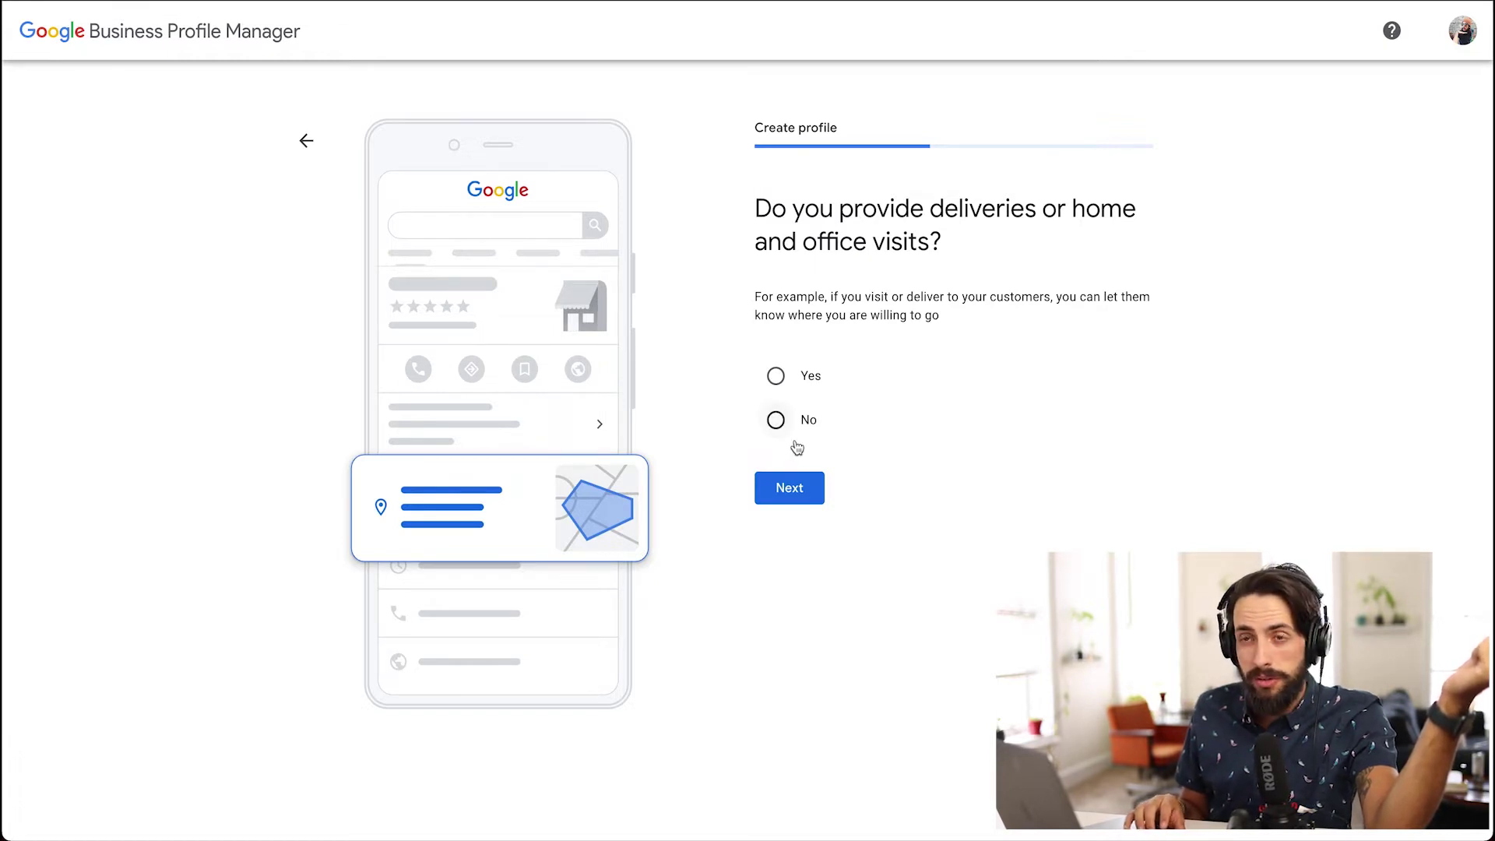
left_click(775, 420)
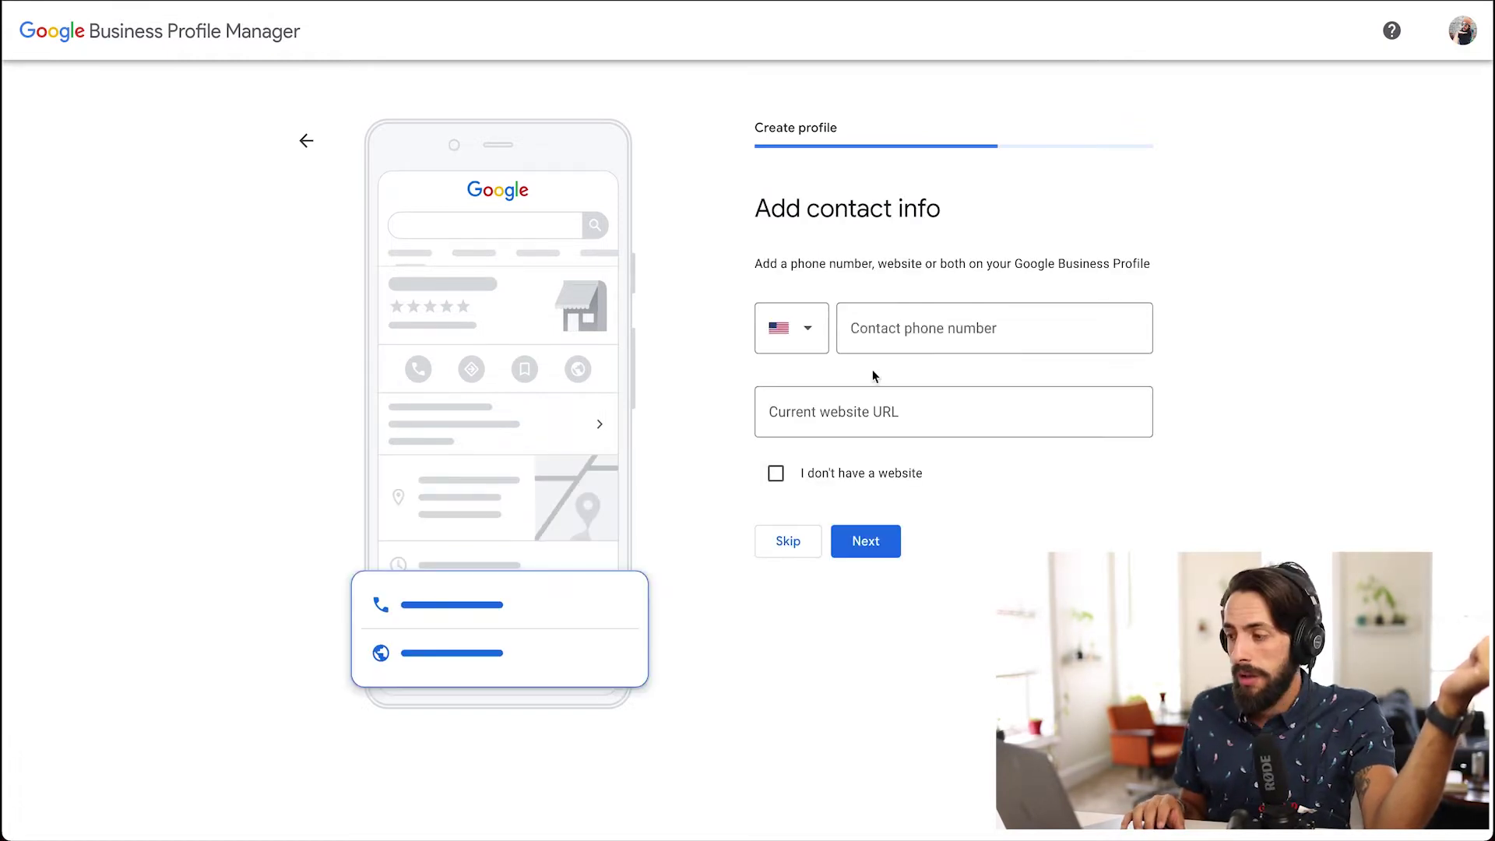
left_click(893, 332)
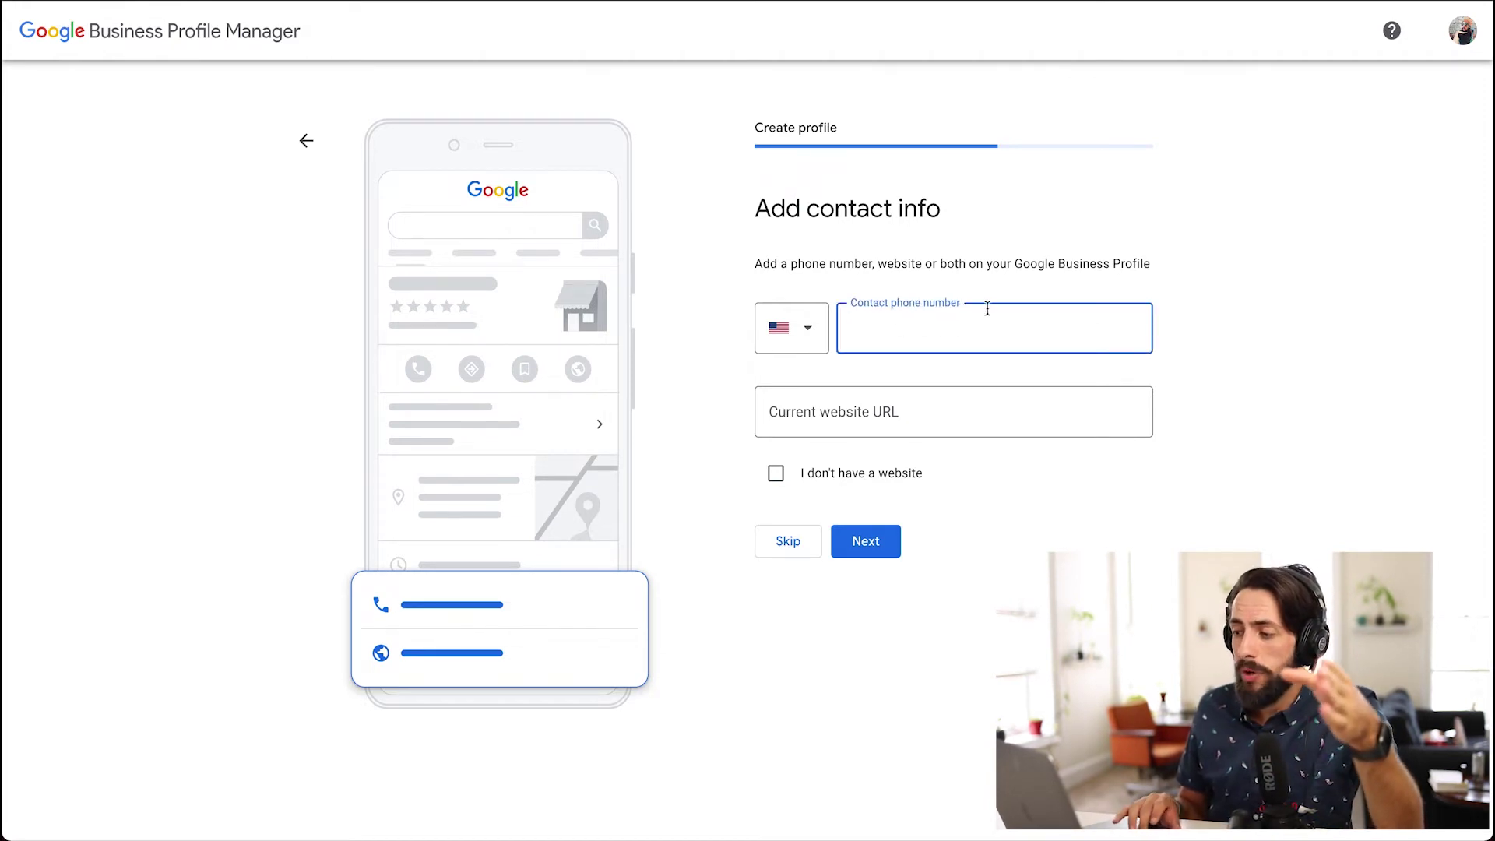
left_click(1216, 259)
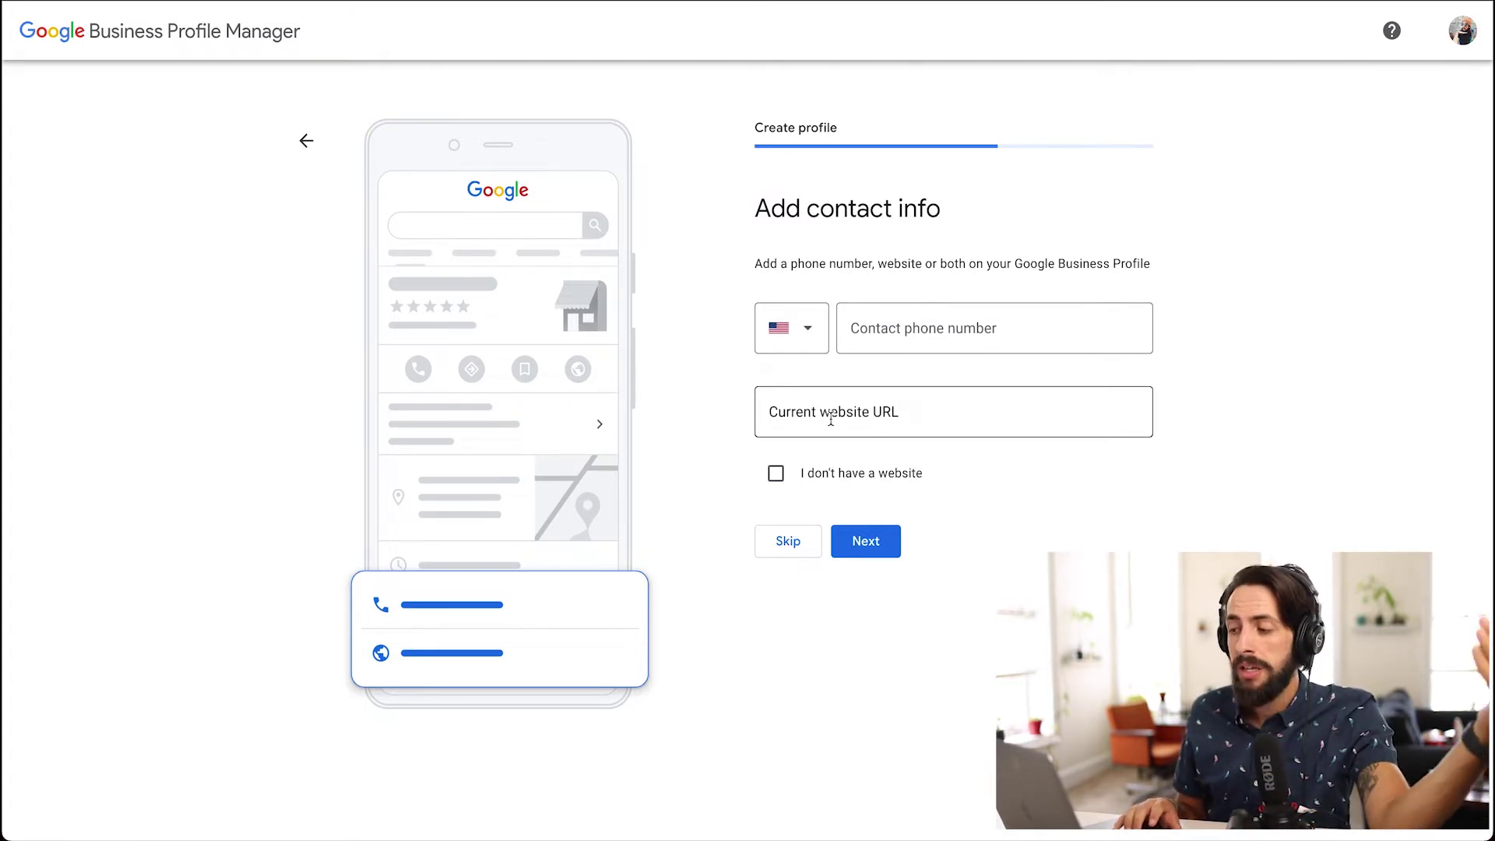
left_click(776, 476)
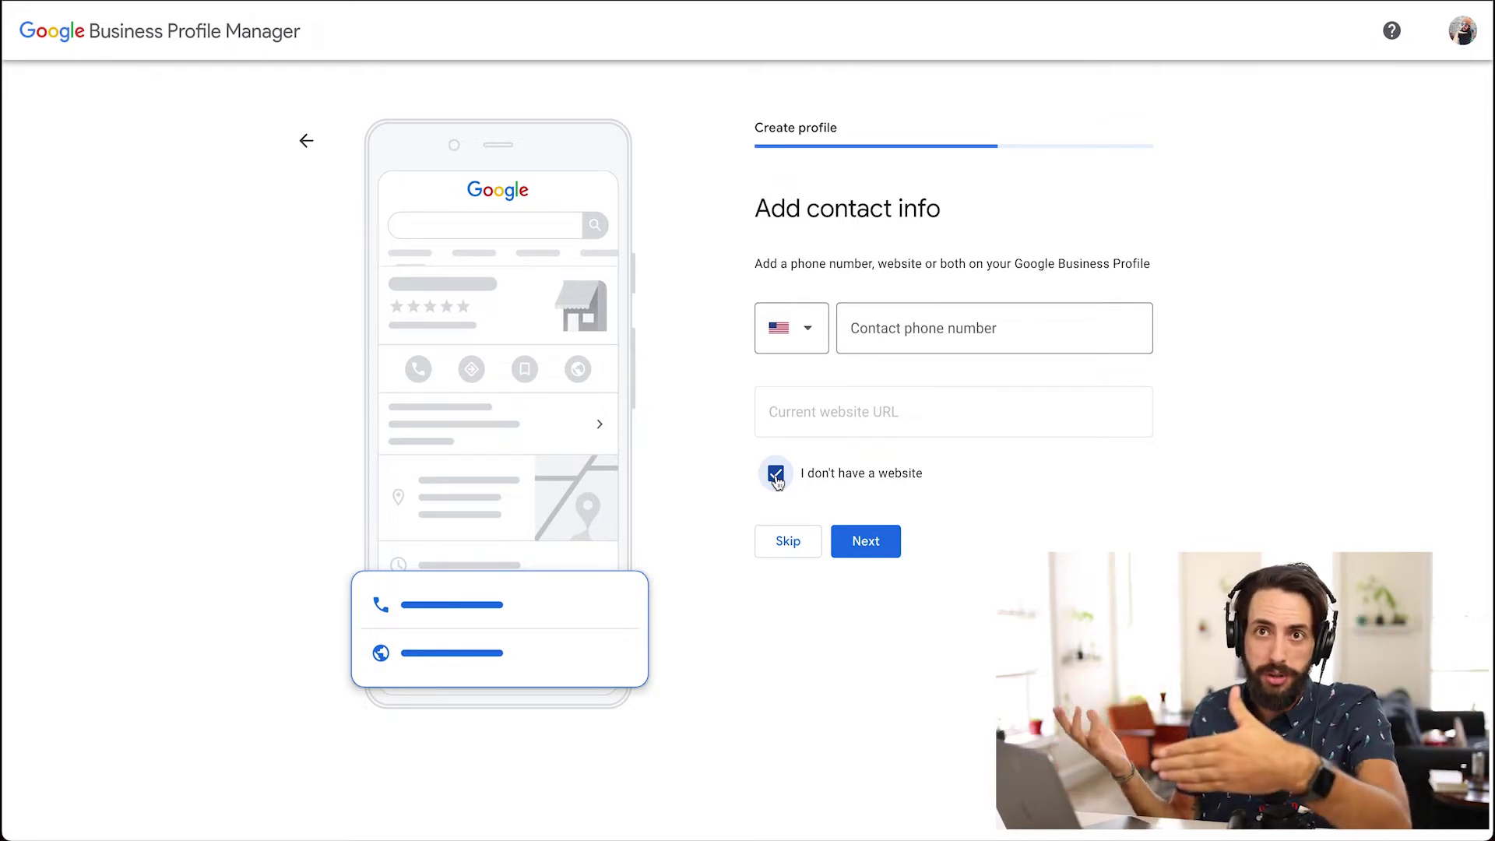
left_click(776, 476)
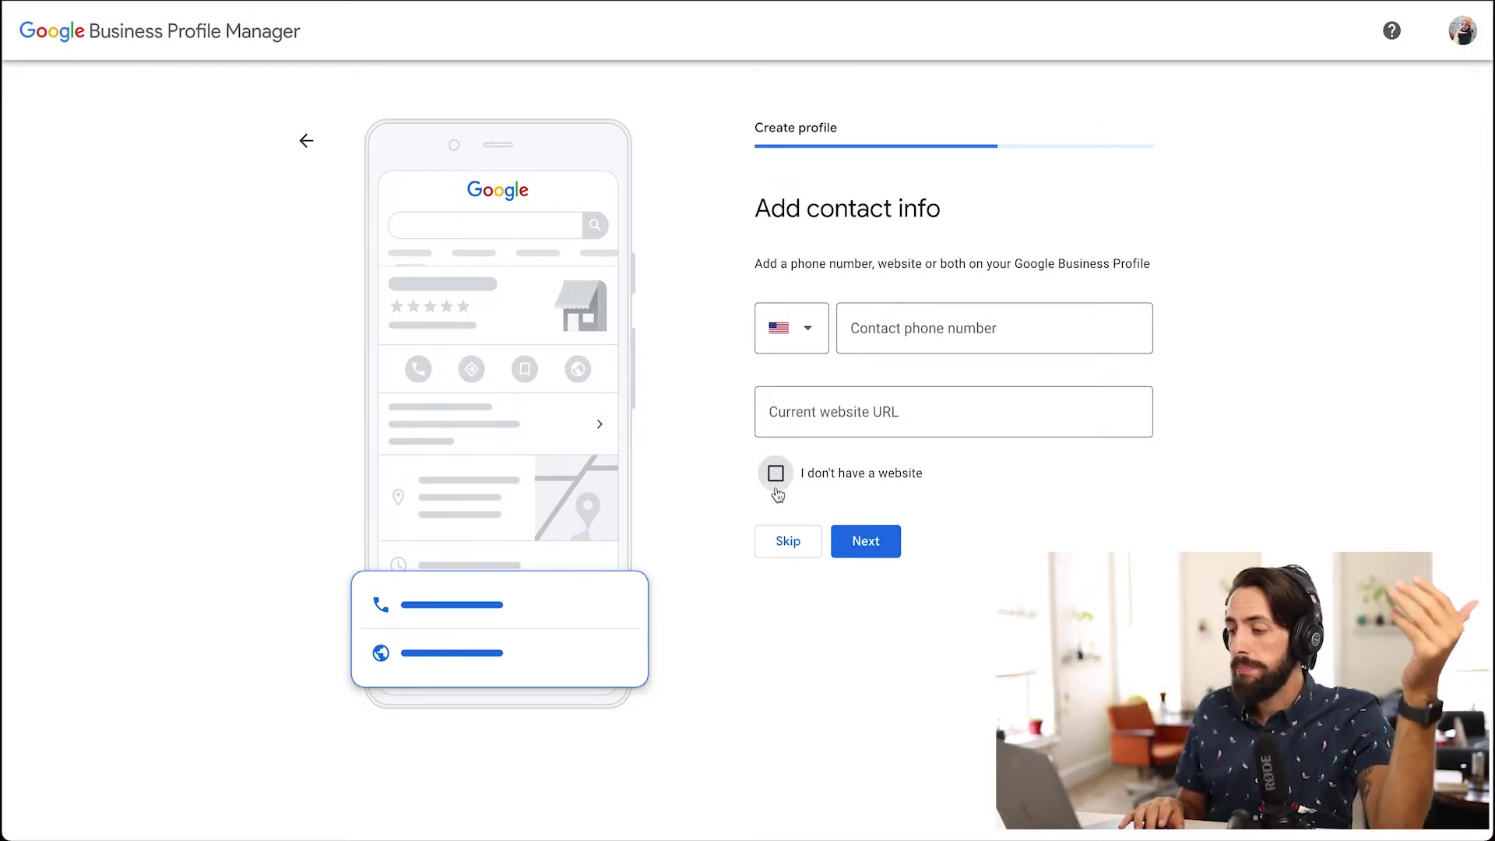
- Skip adding contact info and postpone the business verification with the Verify Later option
left_click(789, 539)
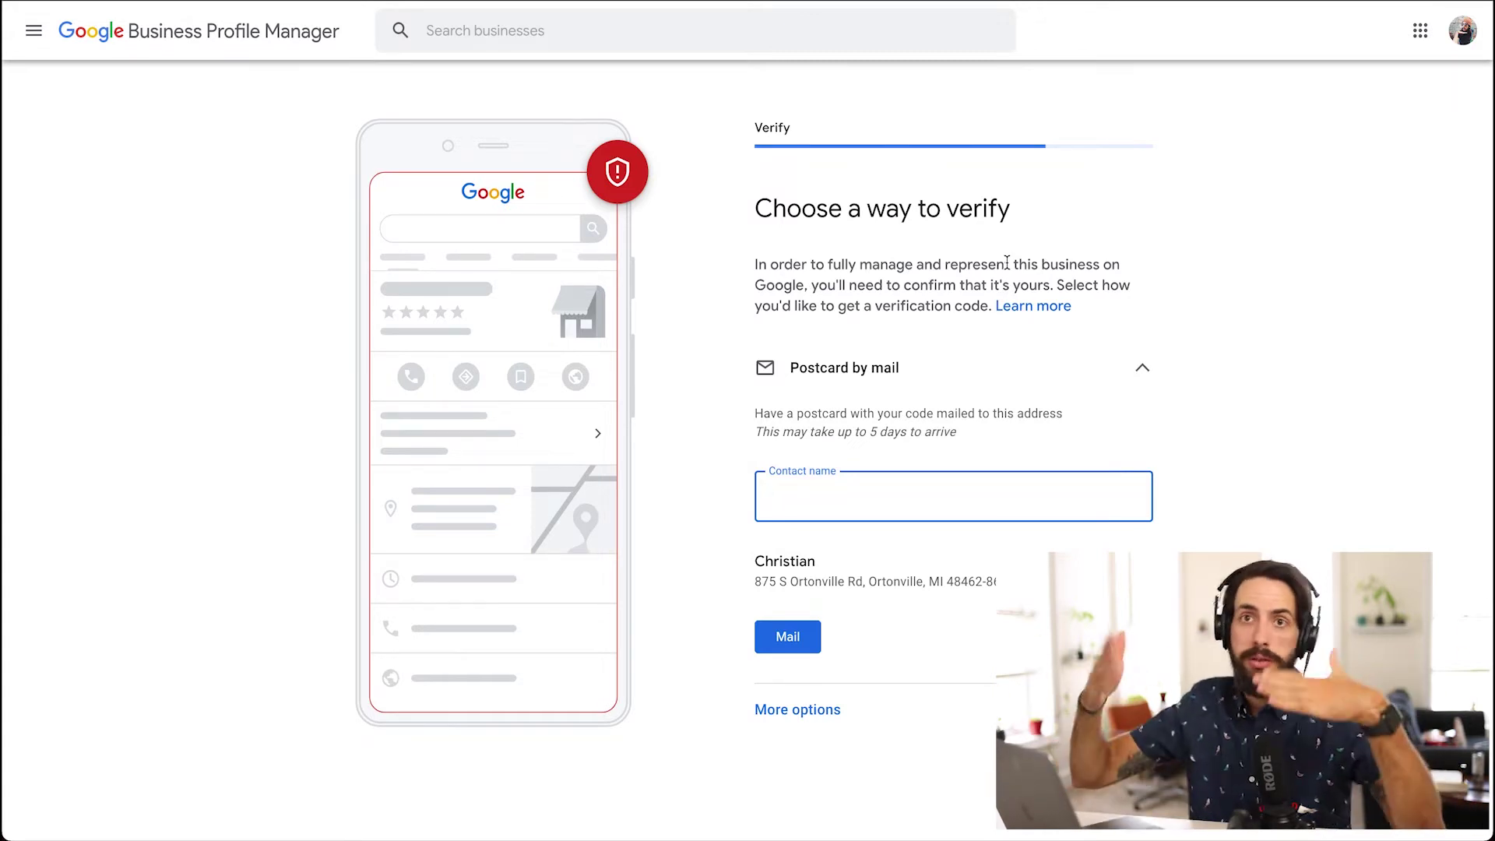
left_click(797, 709)
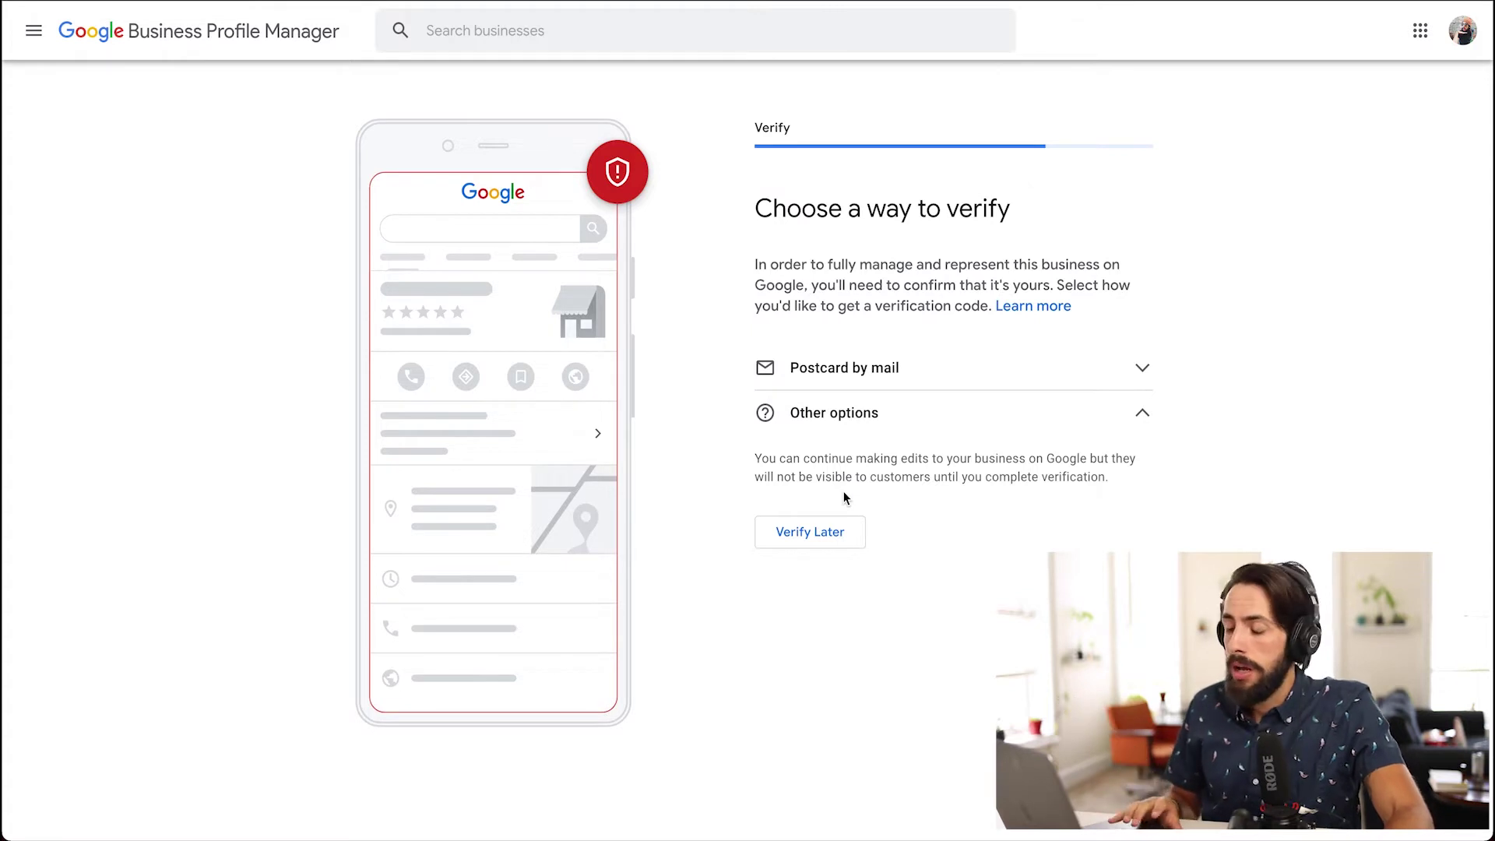
left_click(813, 536)
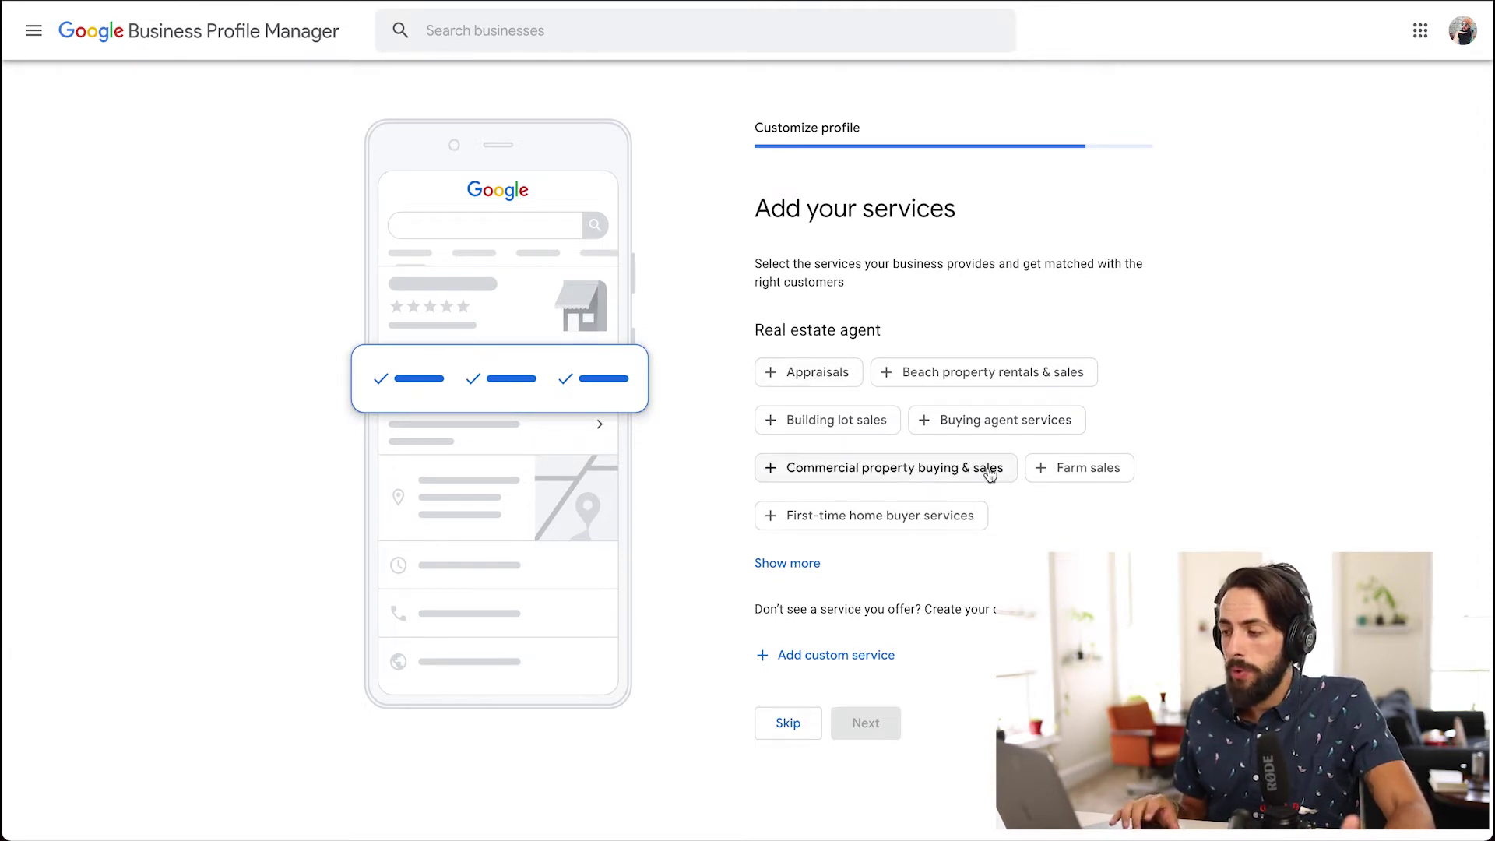
- Add the services Buying agent services, First-time home buyer services and Appraisals to the profile, and continue to business hours
left_click(994, 424)
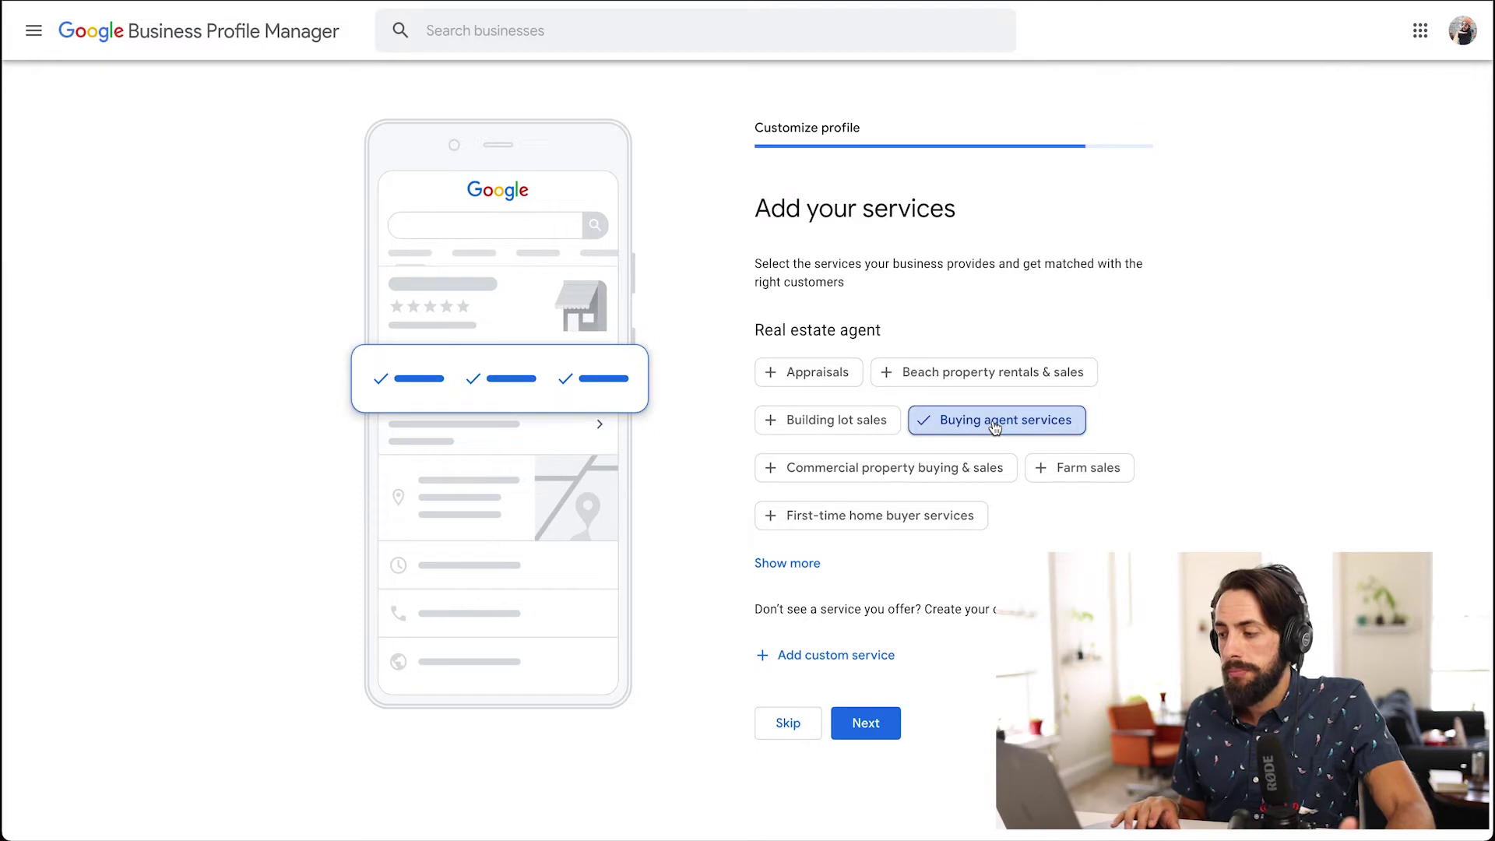
left_click(897, 524)
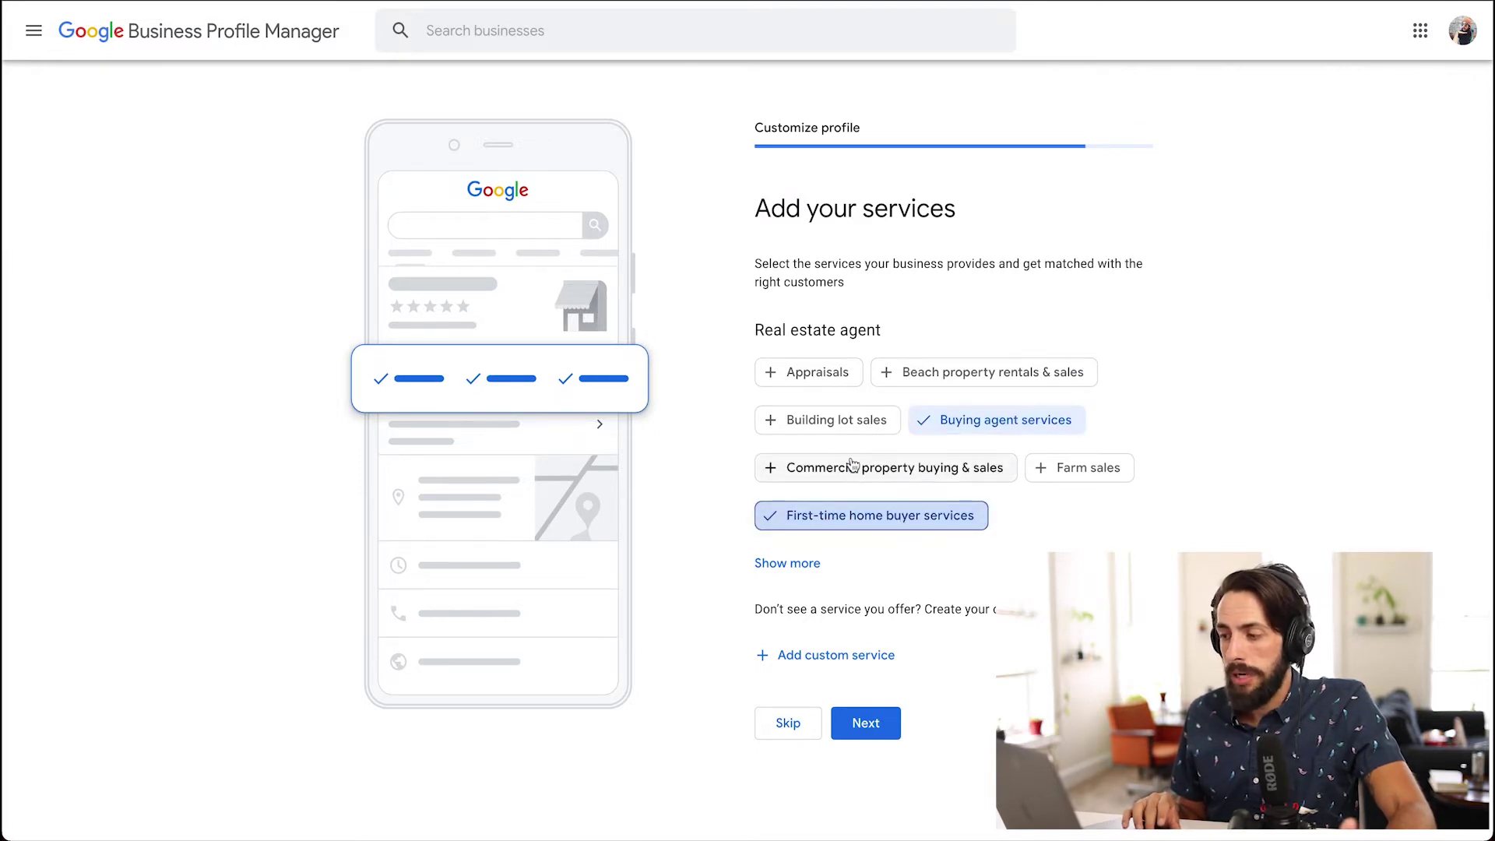
left_click(812, 376)
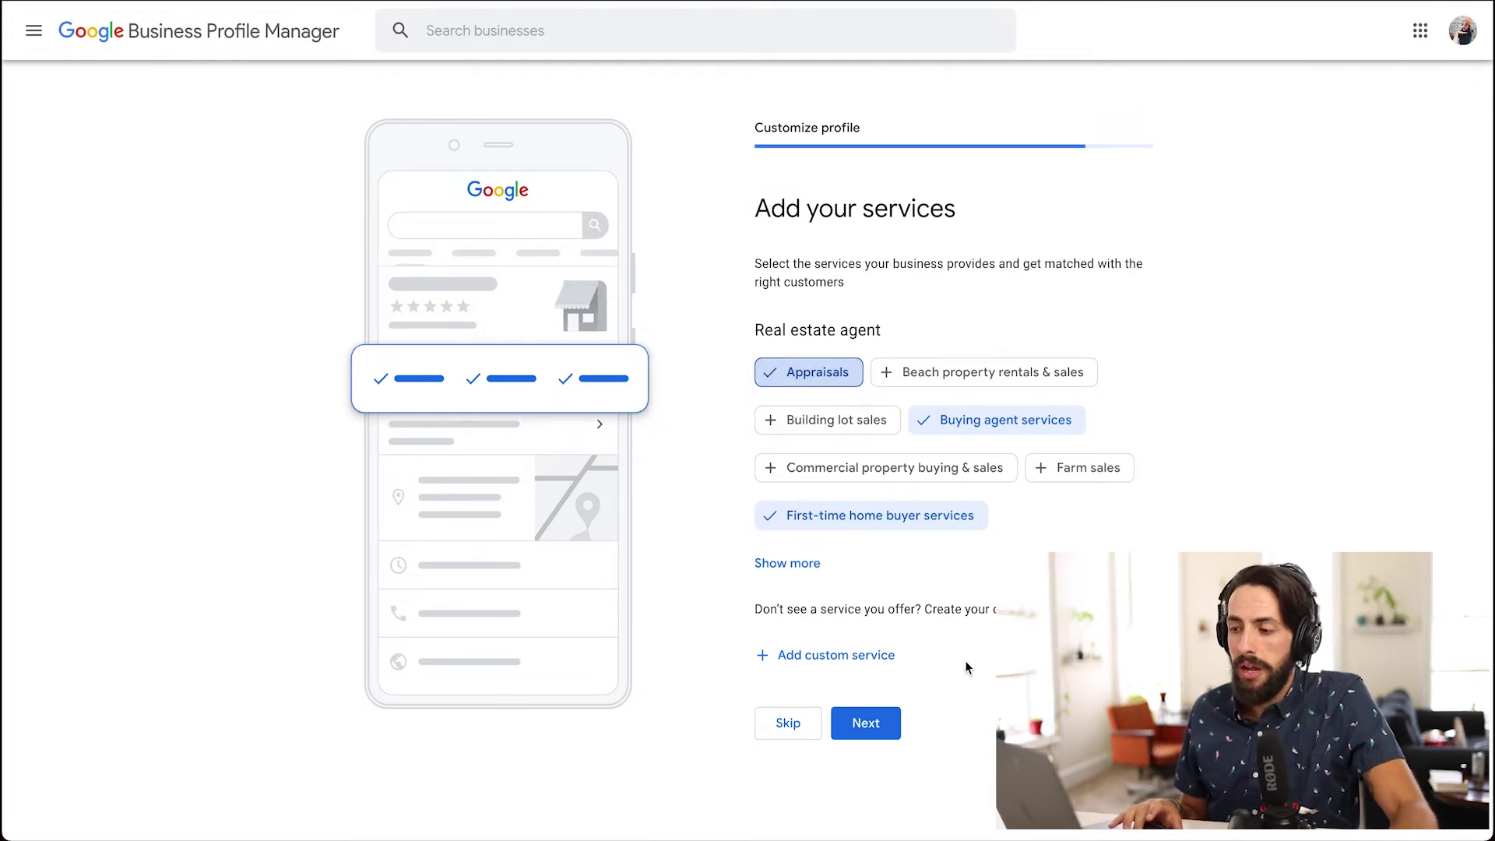
left_click(866, 723)
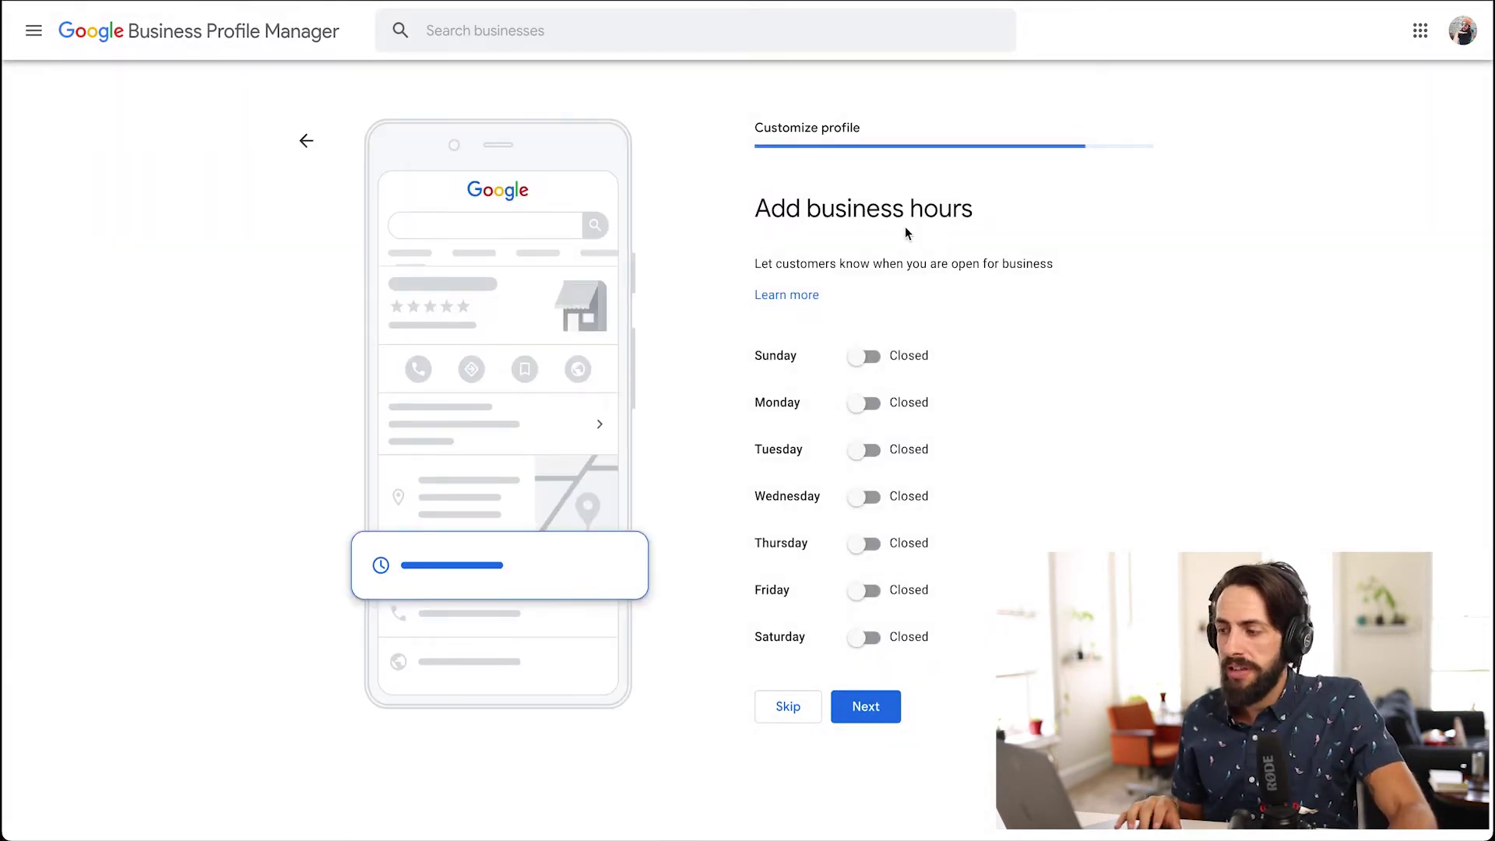
- Set the business hours to open 24 hours on Monday and Tuesday, and continue to messaging
left_click(863, 405)
left_click(866, 481)
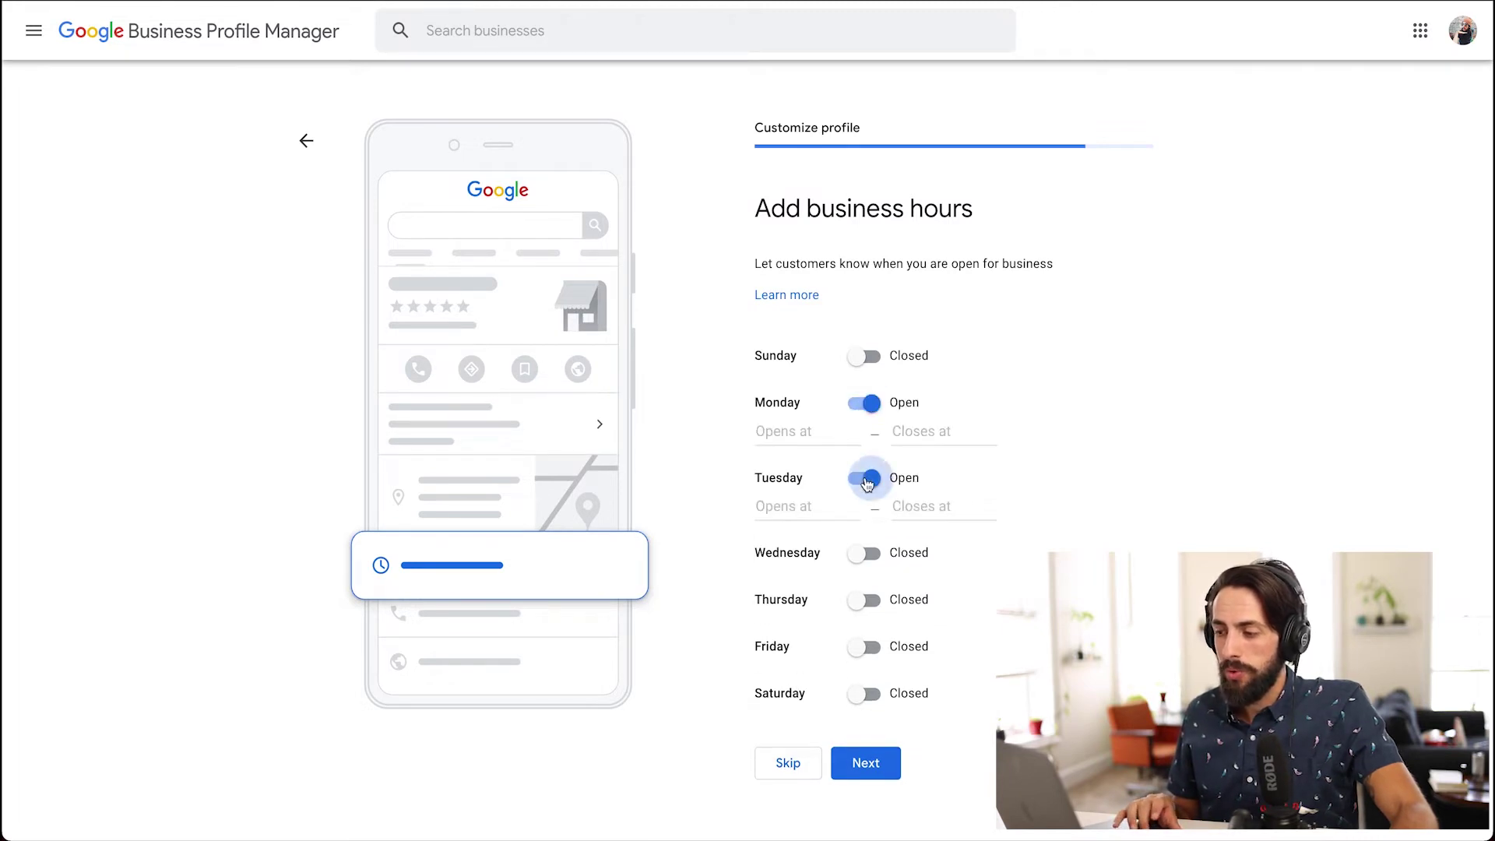
left_click(797, 437)
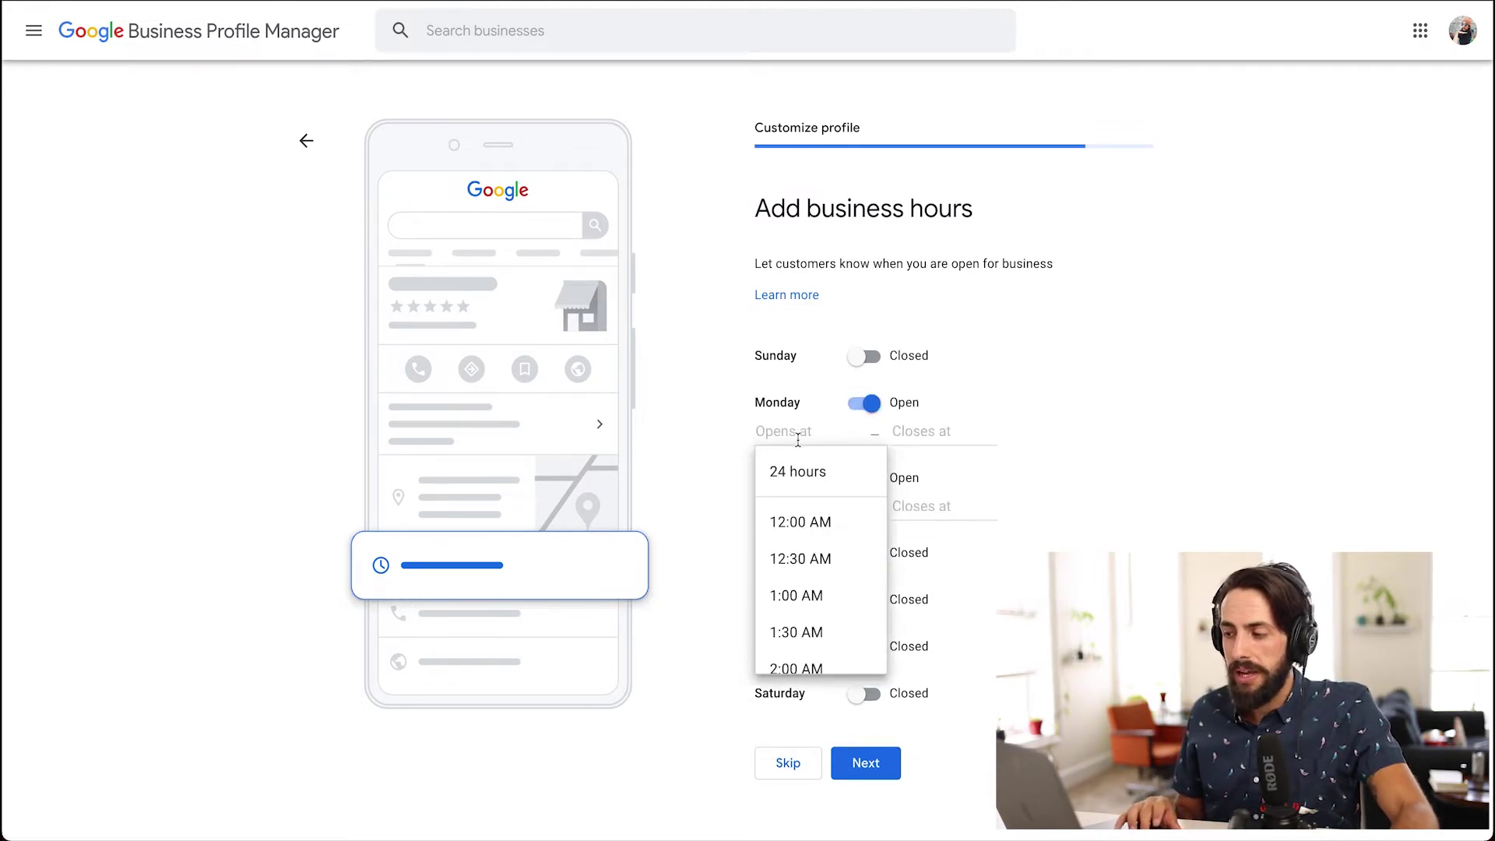
left_click(802, 477)
left_click(788, 476)
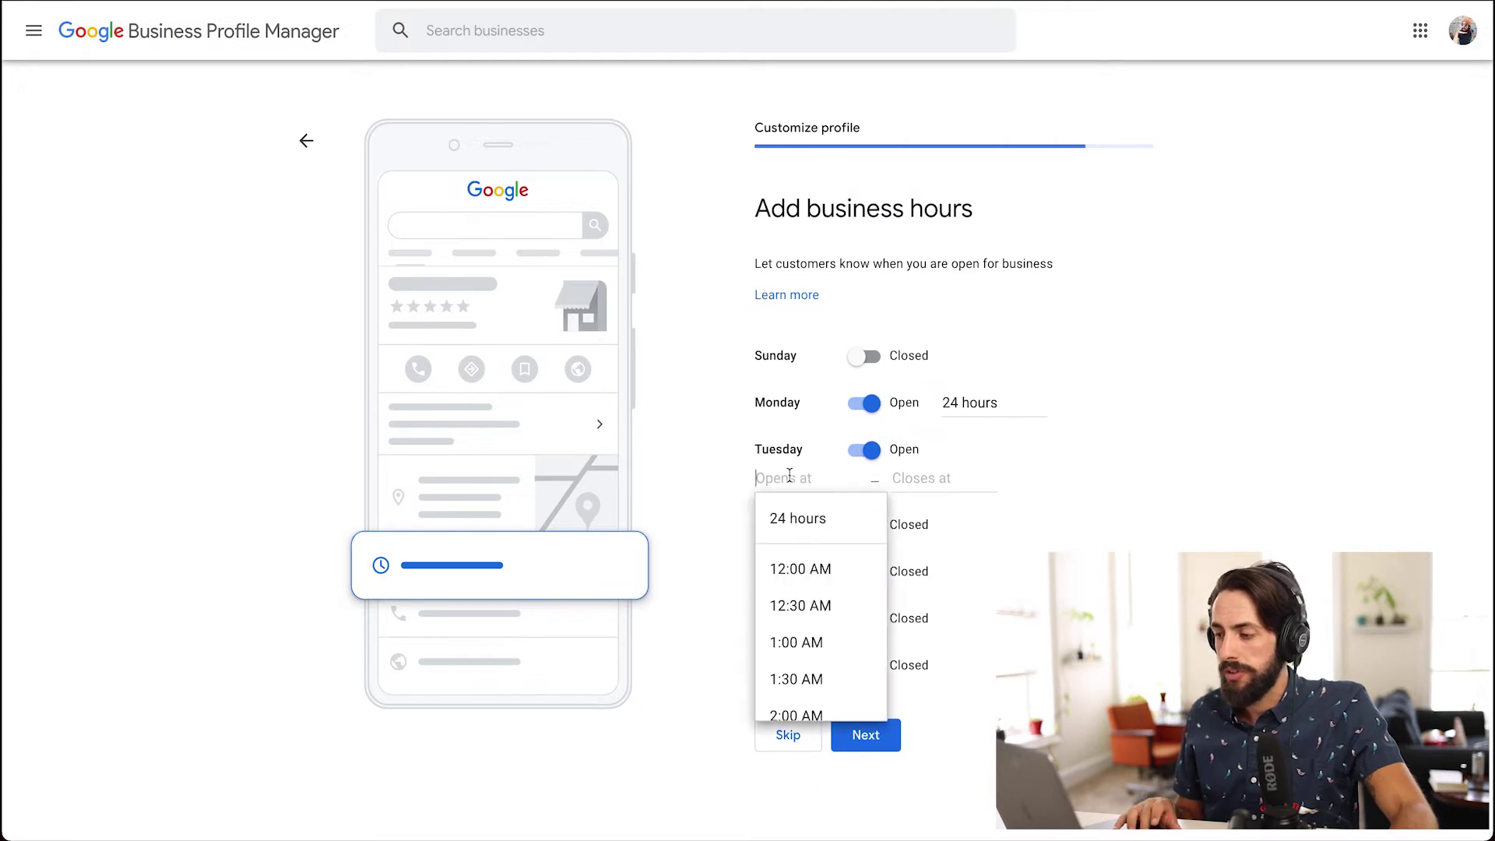
left_click(815, 533)
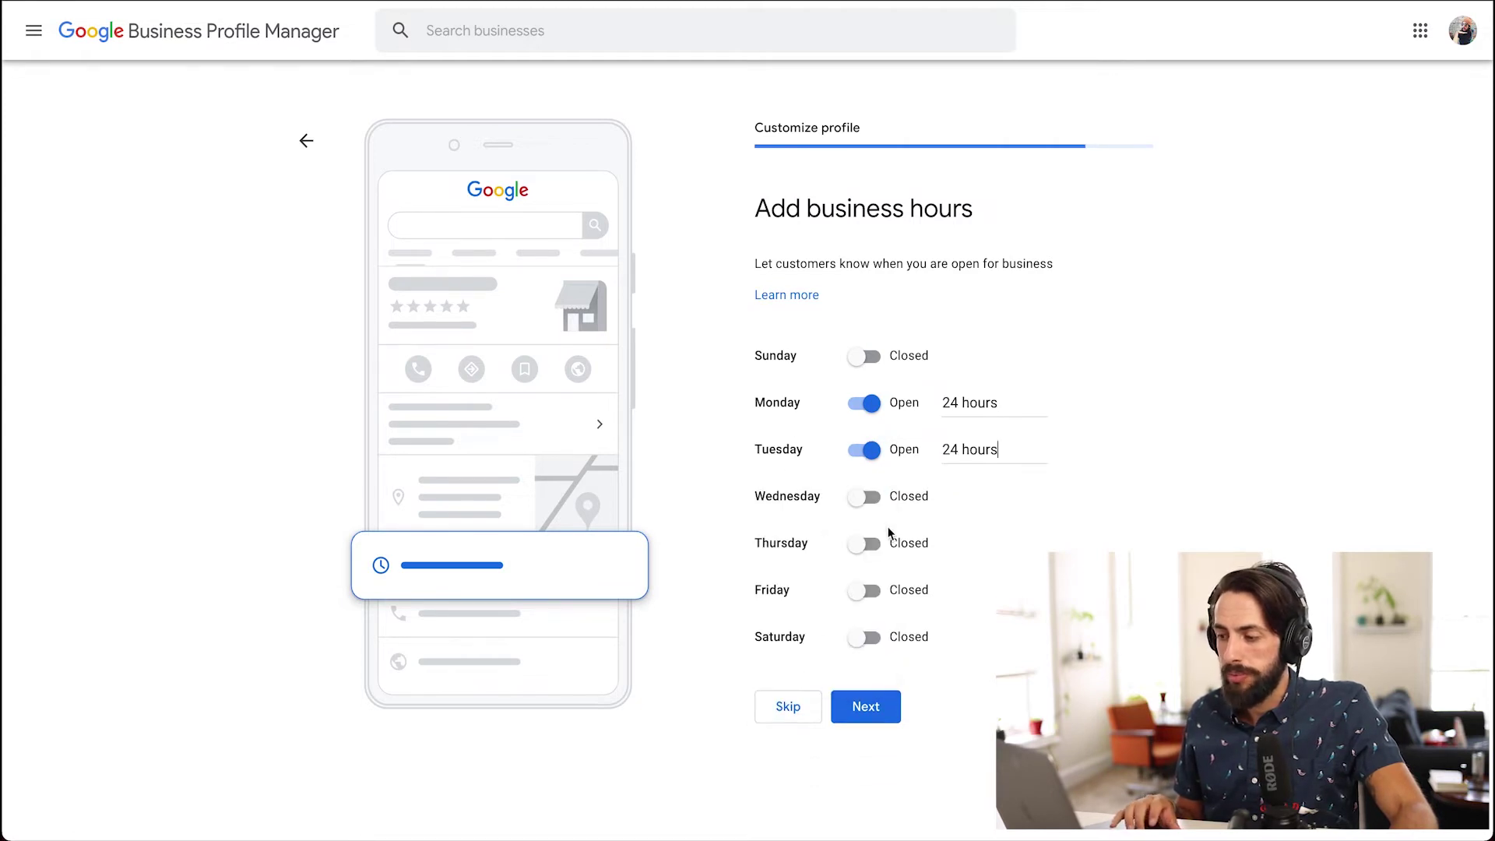
left_click(865, 716)
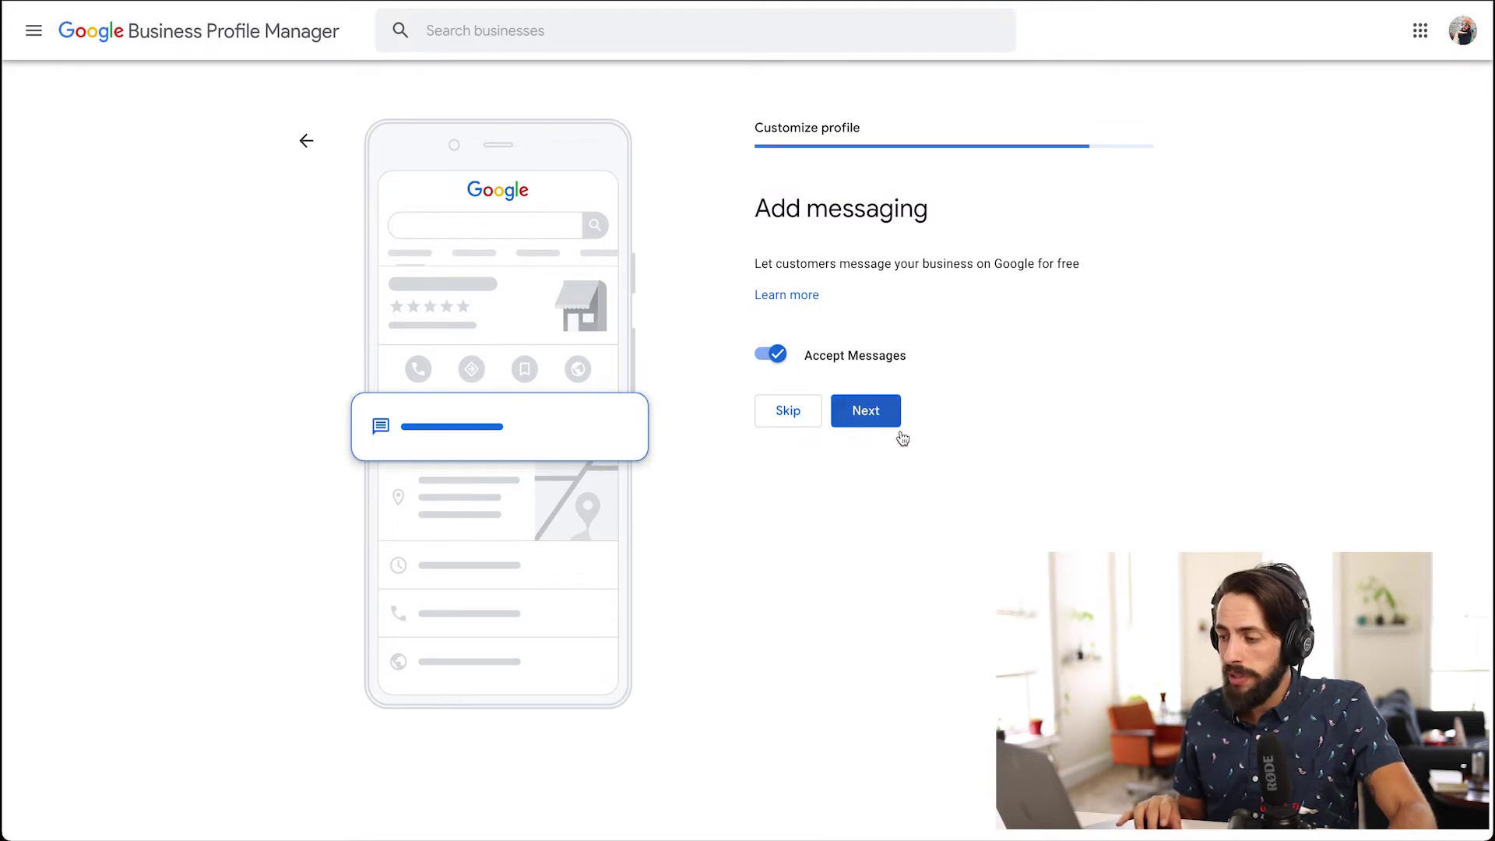
- Keep Accept Messages enabled for the profile and skip adding a business description
left_click(858, 422)
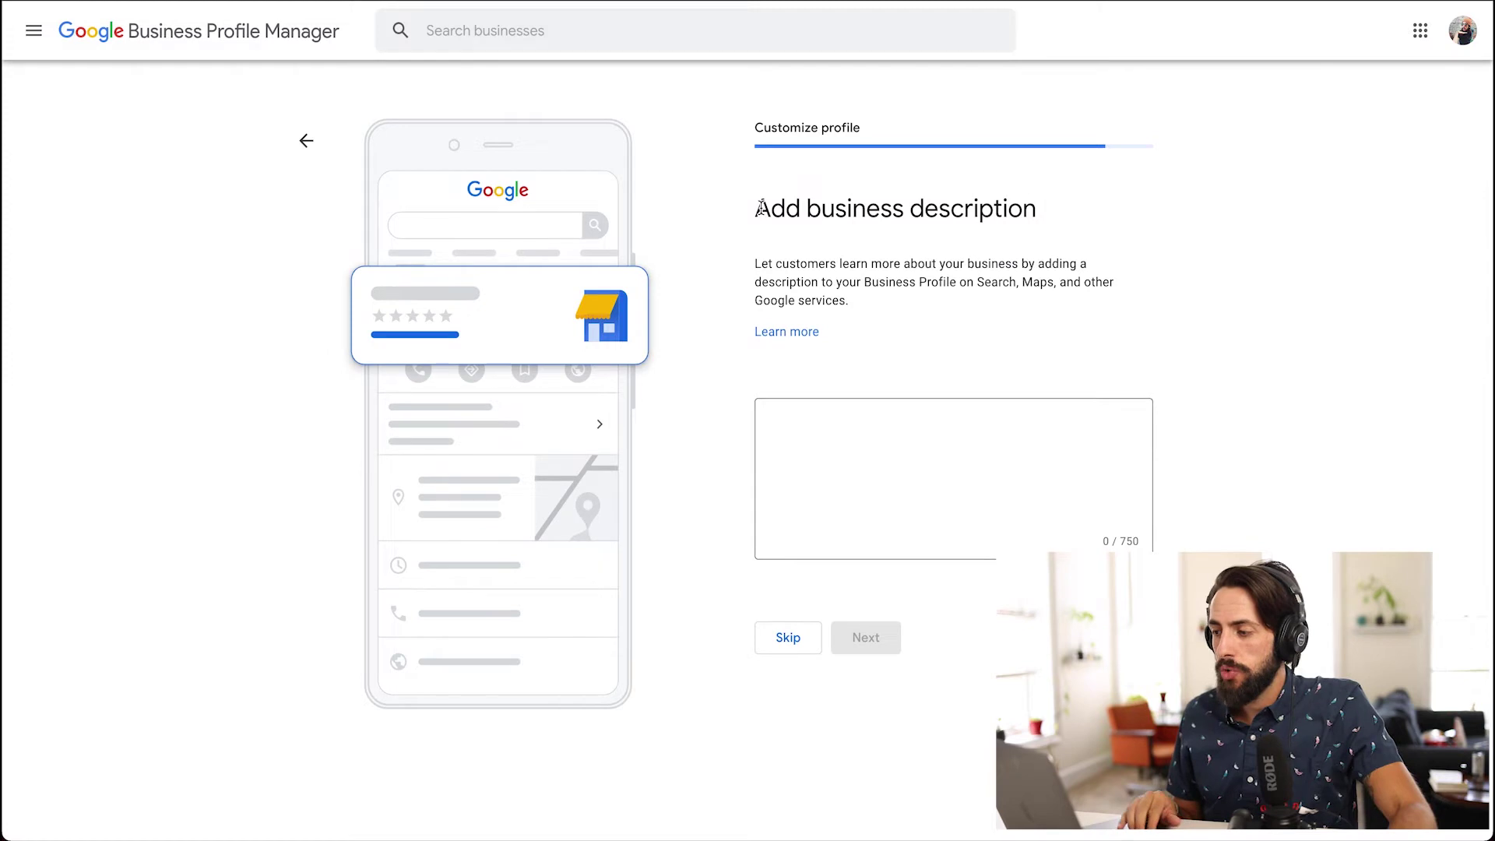
left_click_drag(757, 208, 1029, 232)
left_click(838, 449)
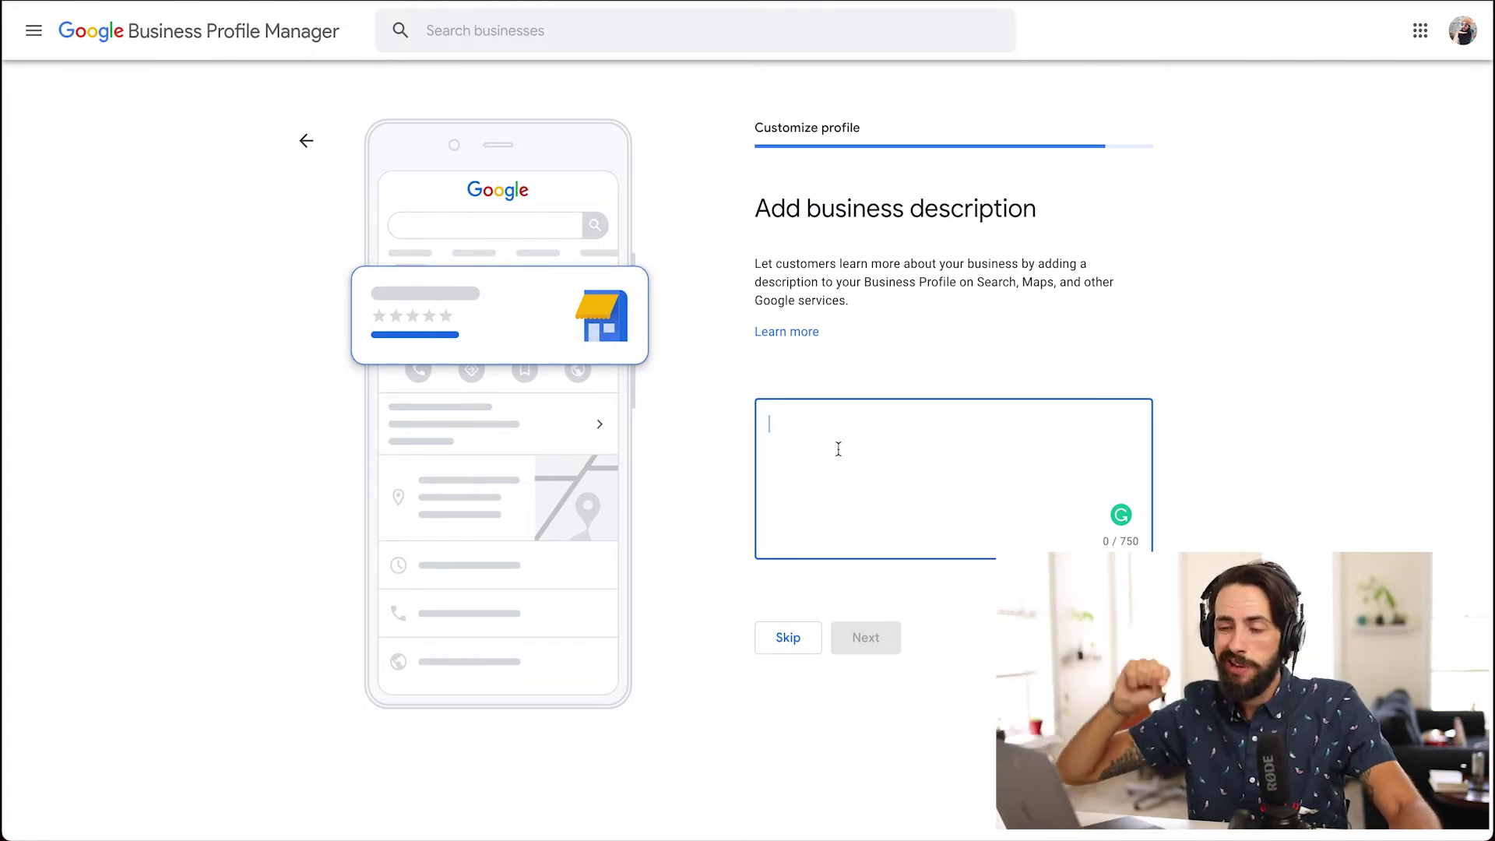
left_click(784, 645)
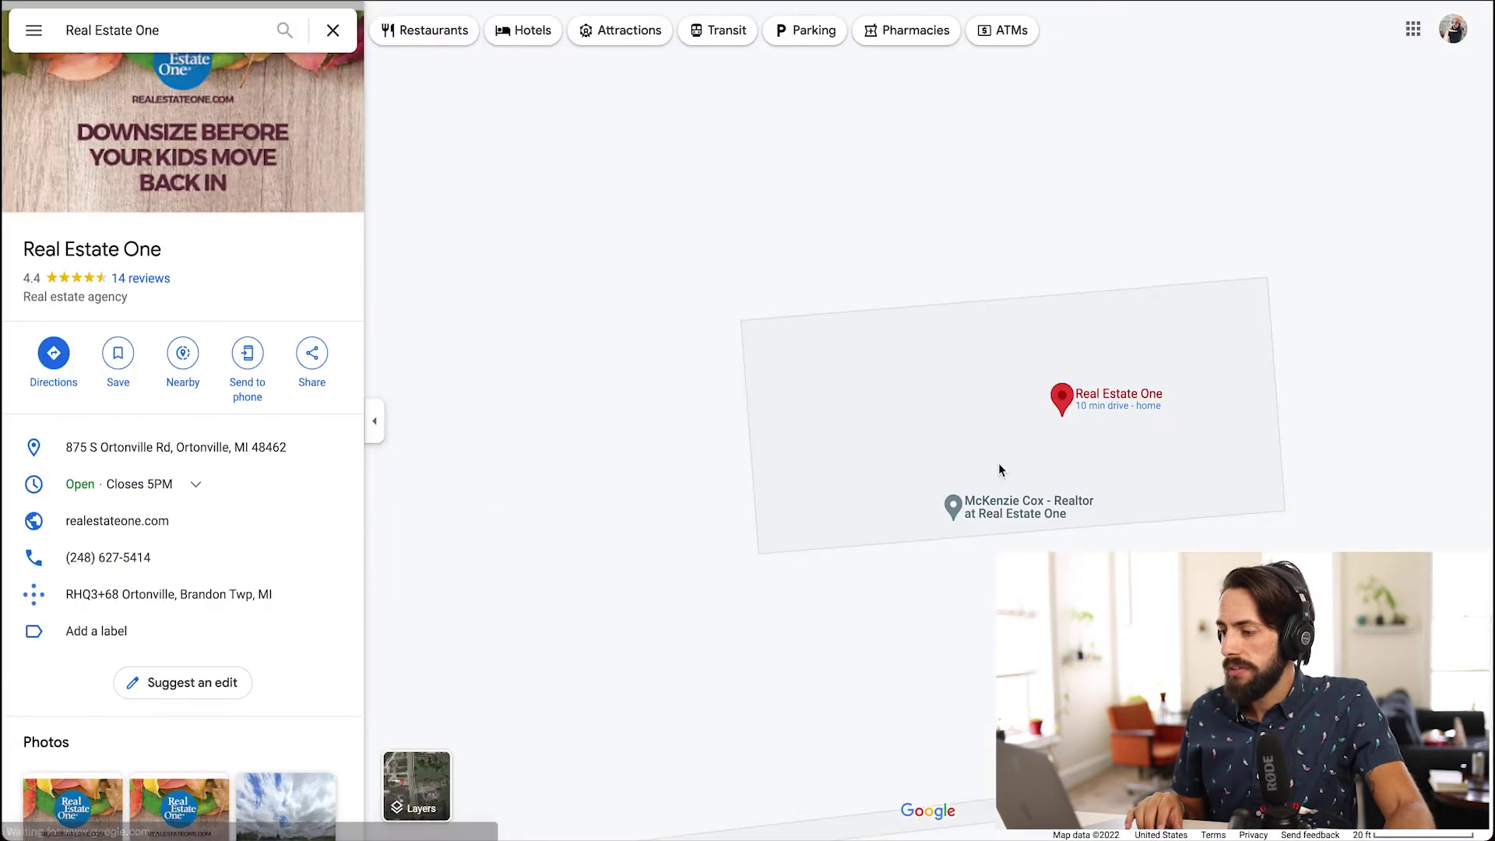
- Switch to Google Maps and Google Search to examine how individual Real Estate One agents at the same Ortonville office are listed
left_click_drag(974, 424, 895, 397)
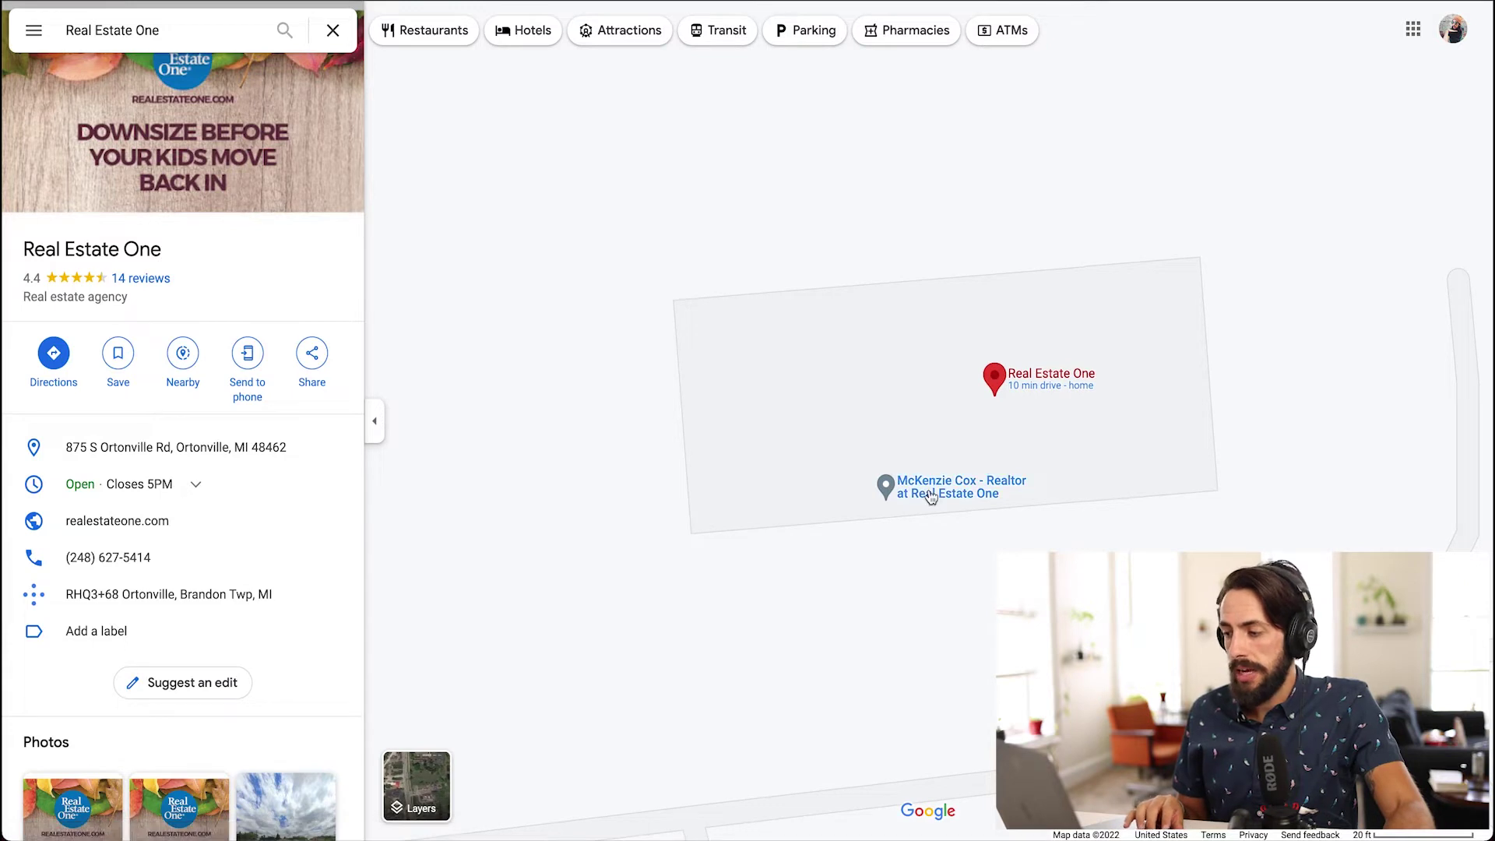
mouse_move(1003, 497)
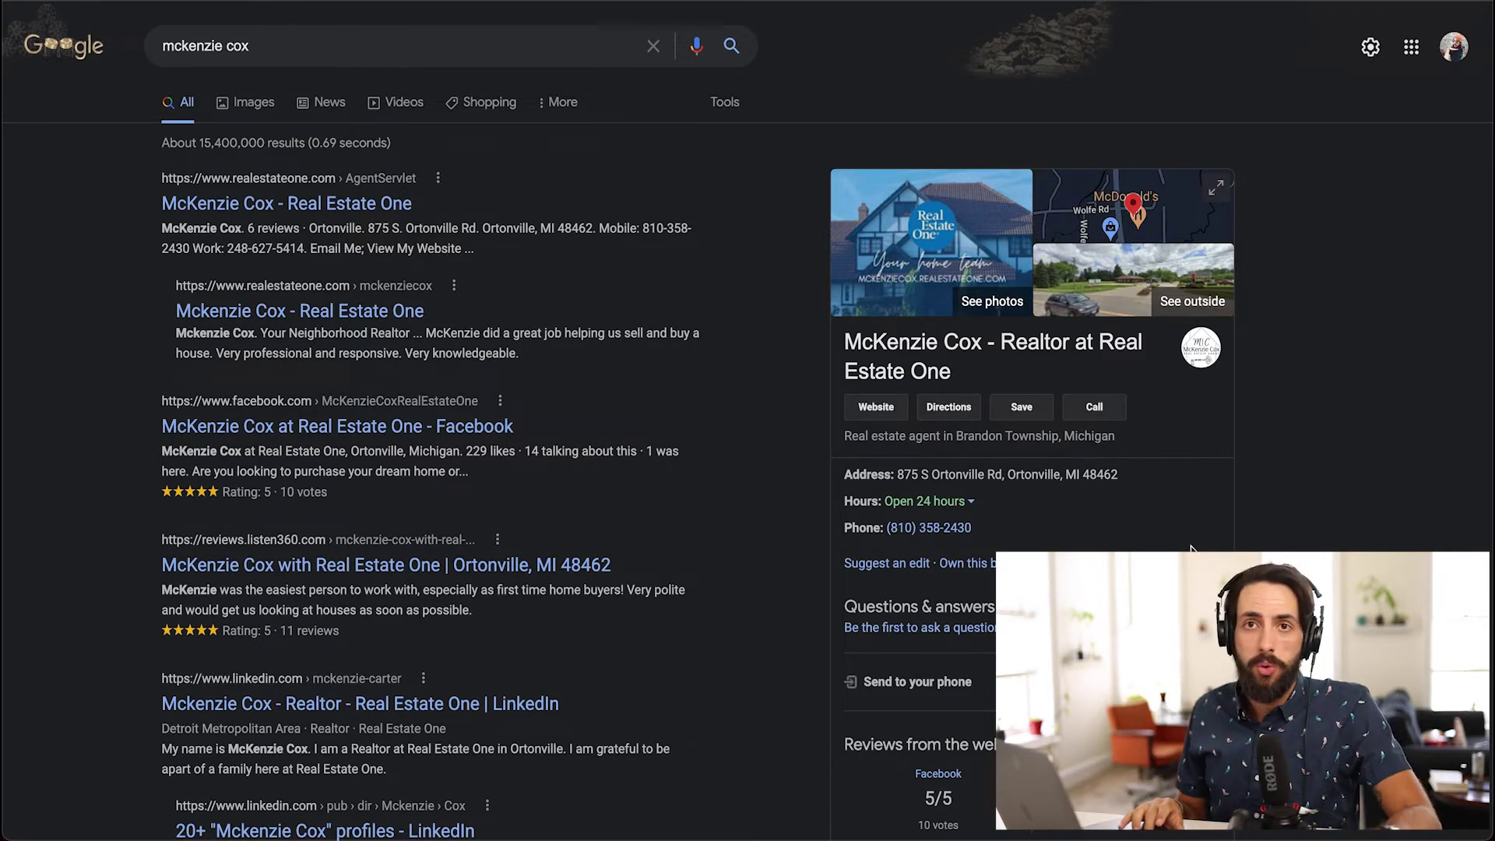
scroll(1187, 520, "down", 2)
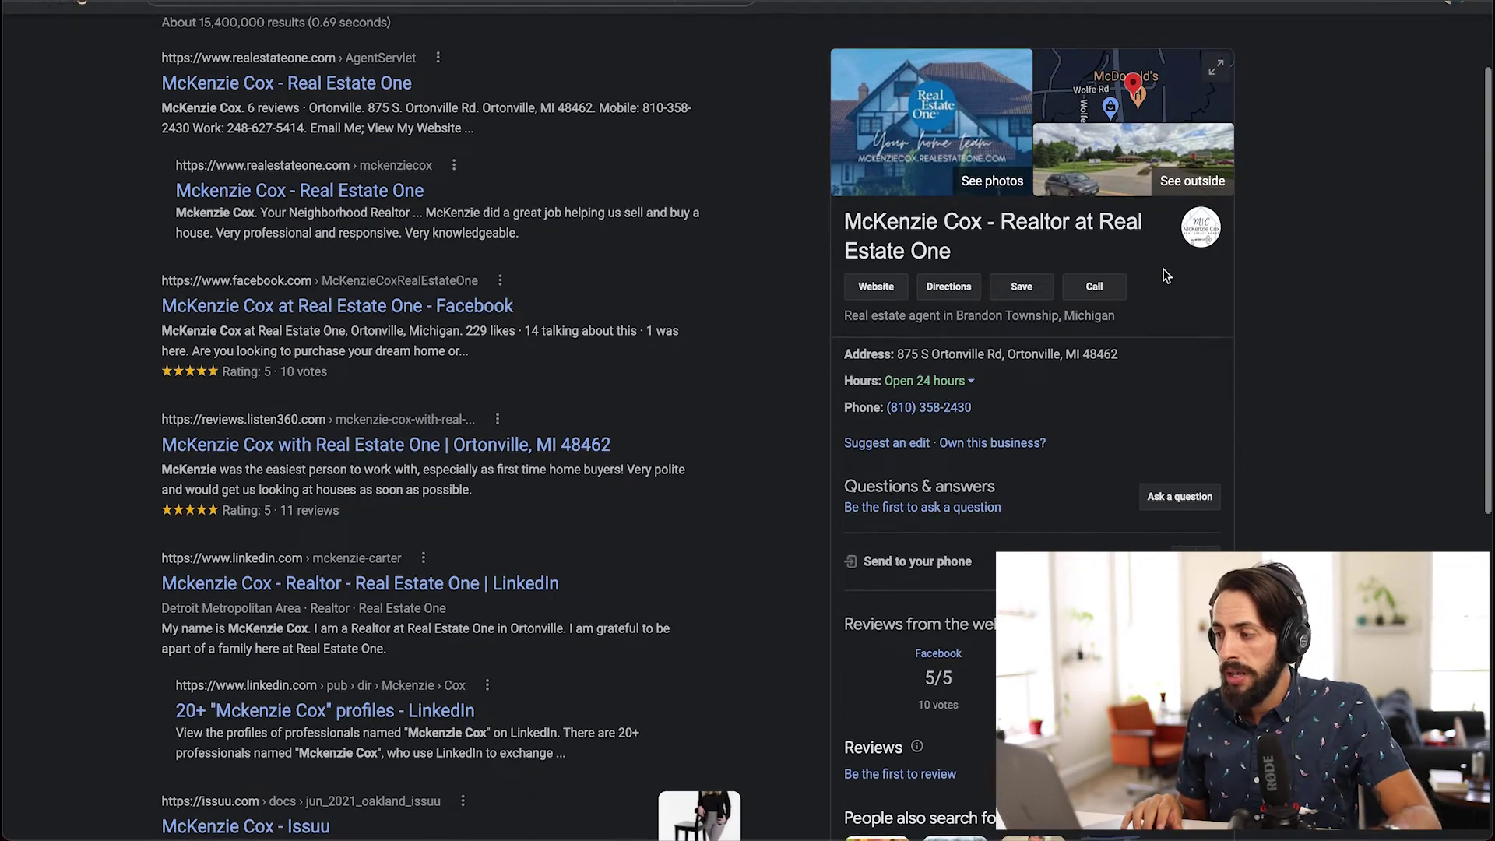
scroll(1168, 265, "up", 1)
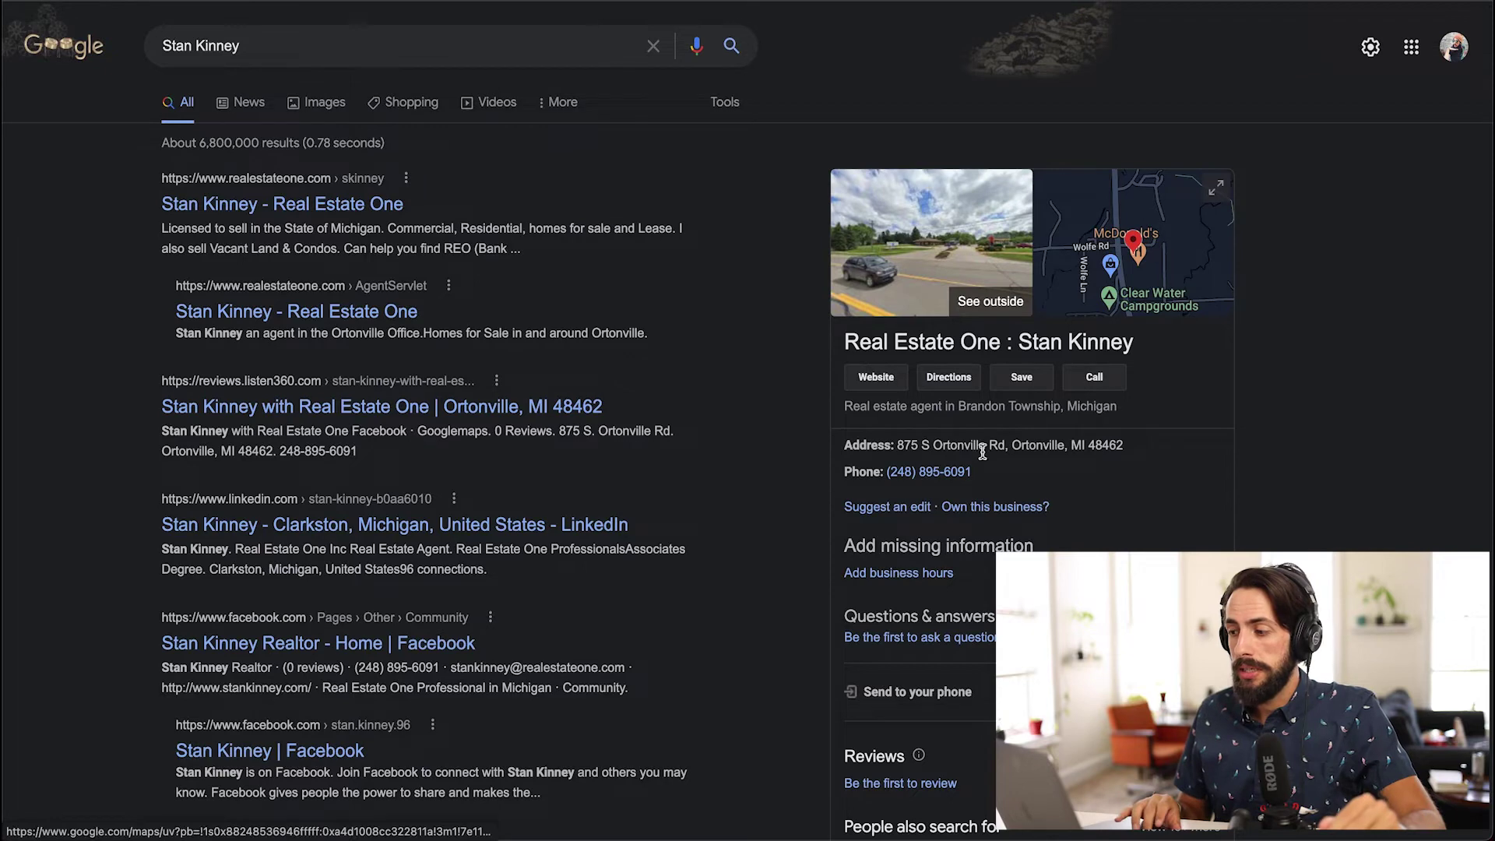
left_click_drag(903, 445, 964, 445)
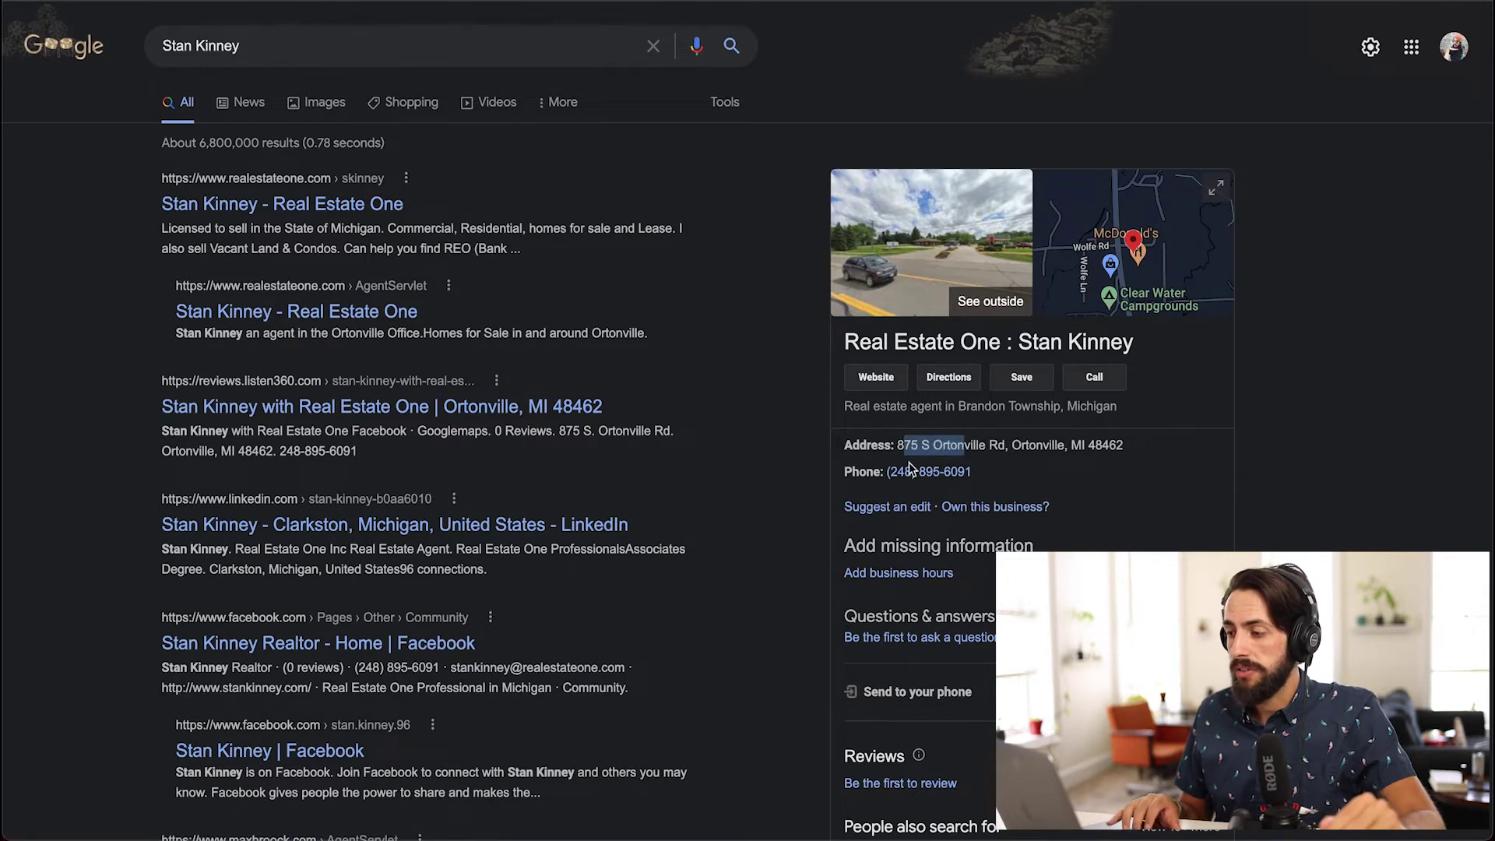
scroll(1101, 475, "down", 1)
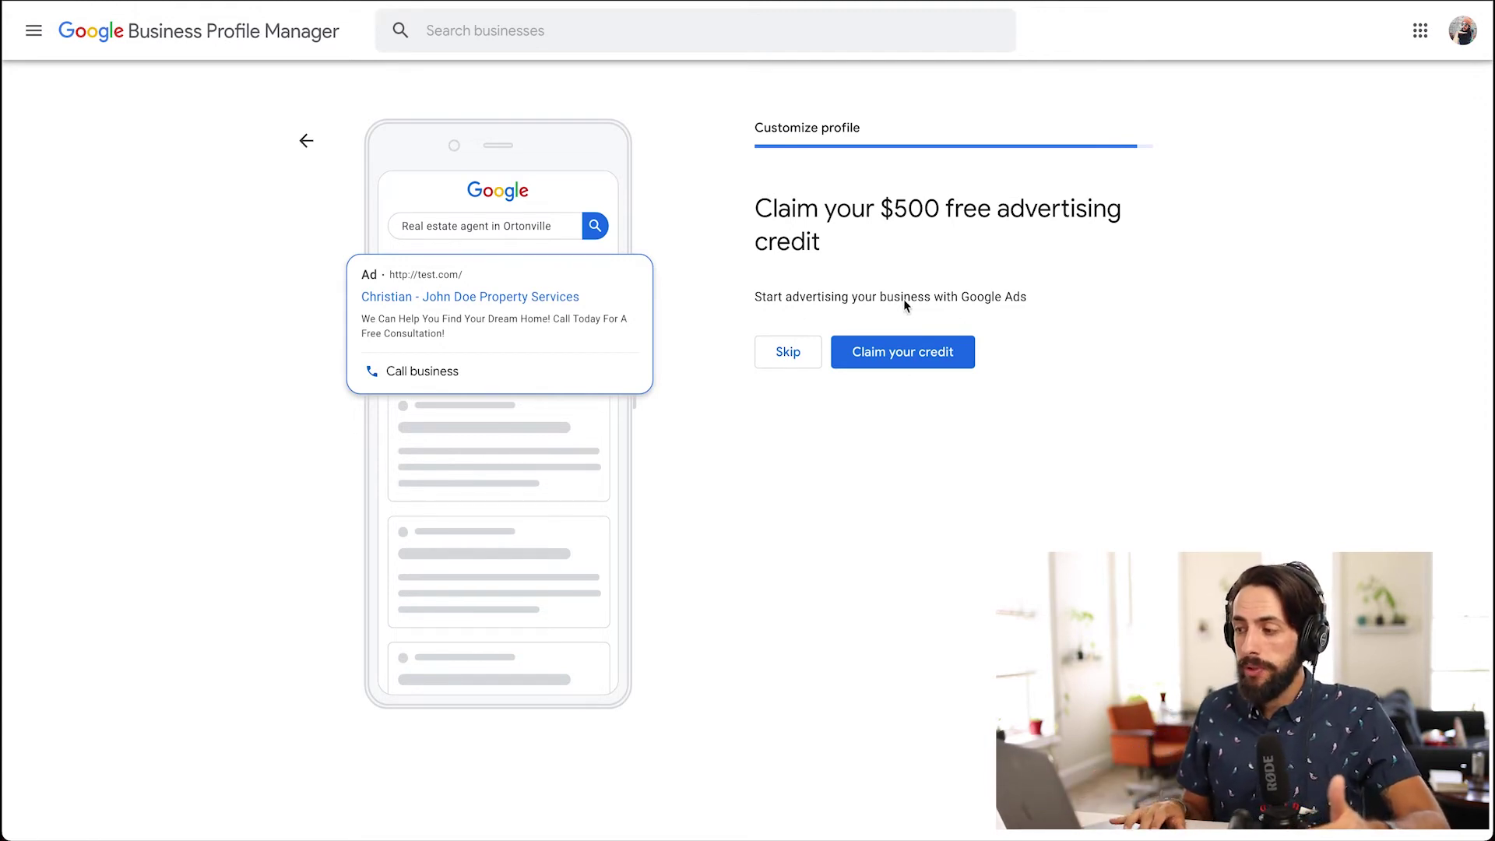
- Finish customizing the profile in Business Profile Manager and open the Home page of the second business in the list
mouse_move(889, 201)
left_mouse_down()
mouse_move(981, 209)
mouse_move(917, 208)
left_mouse_up()
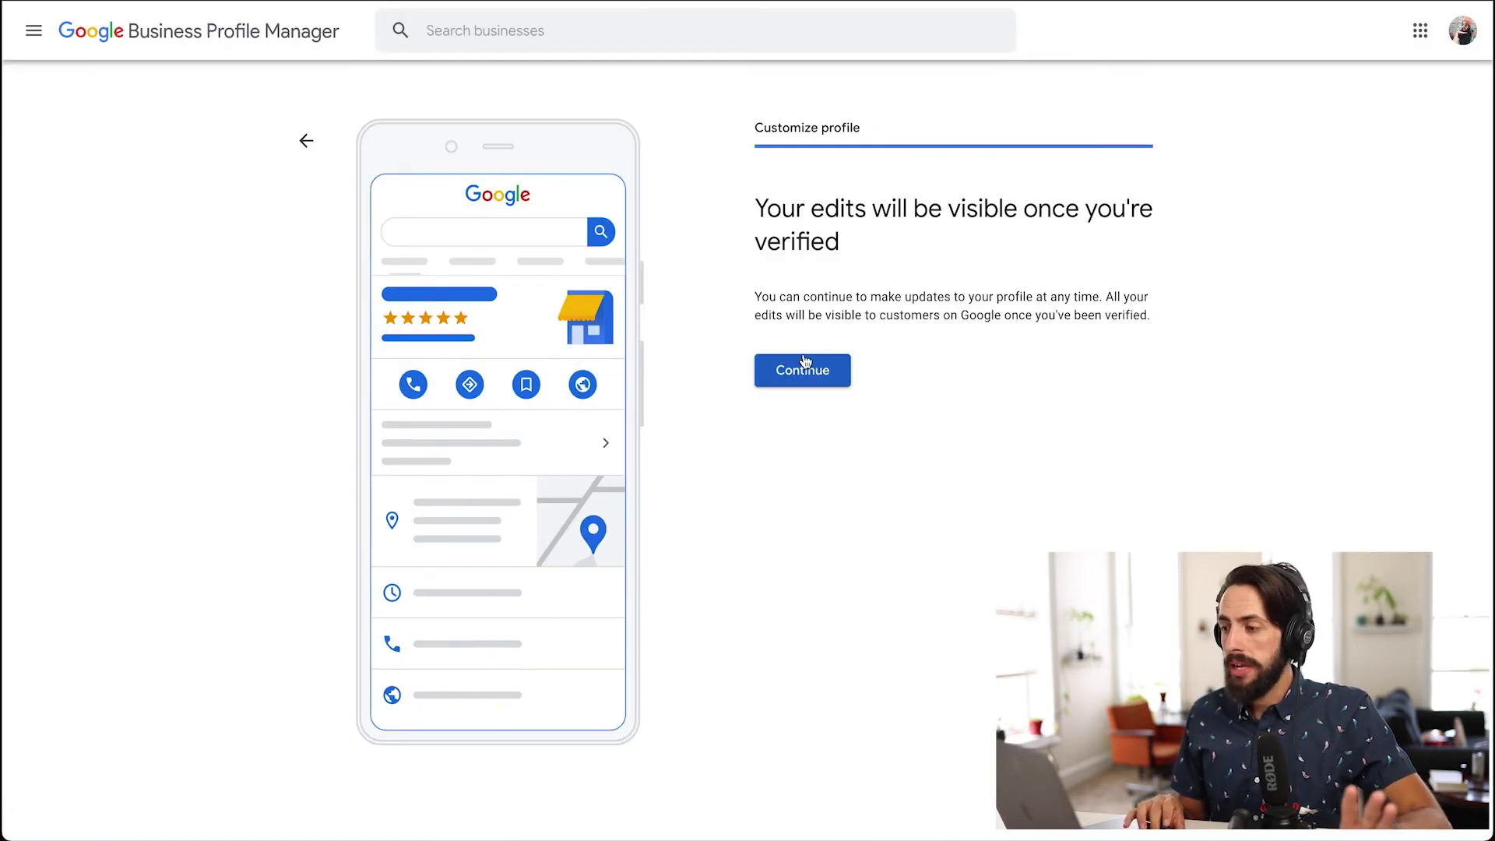
left_click(805, 377)
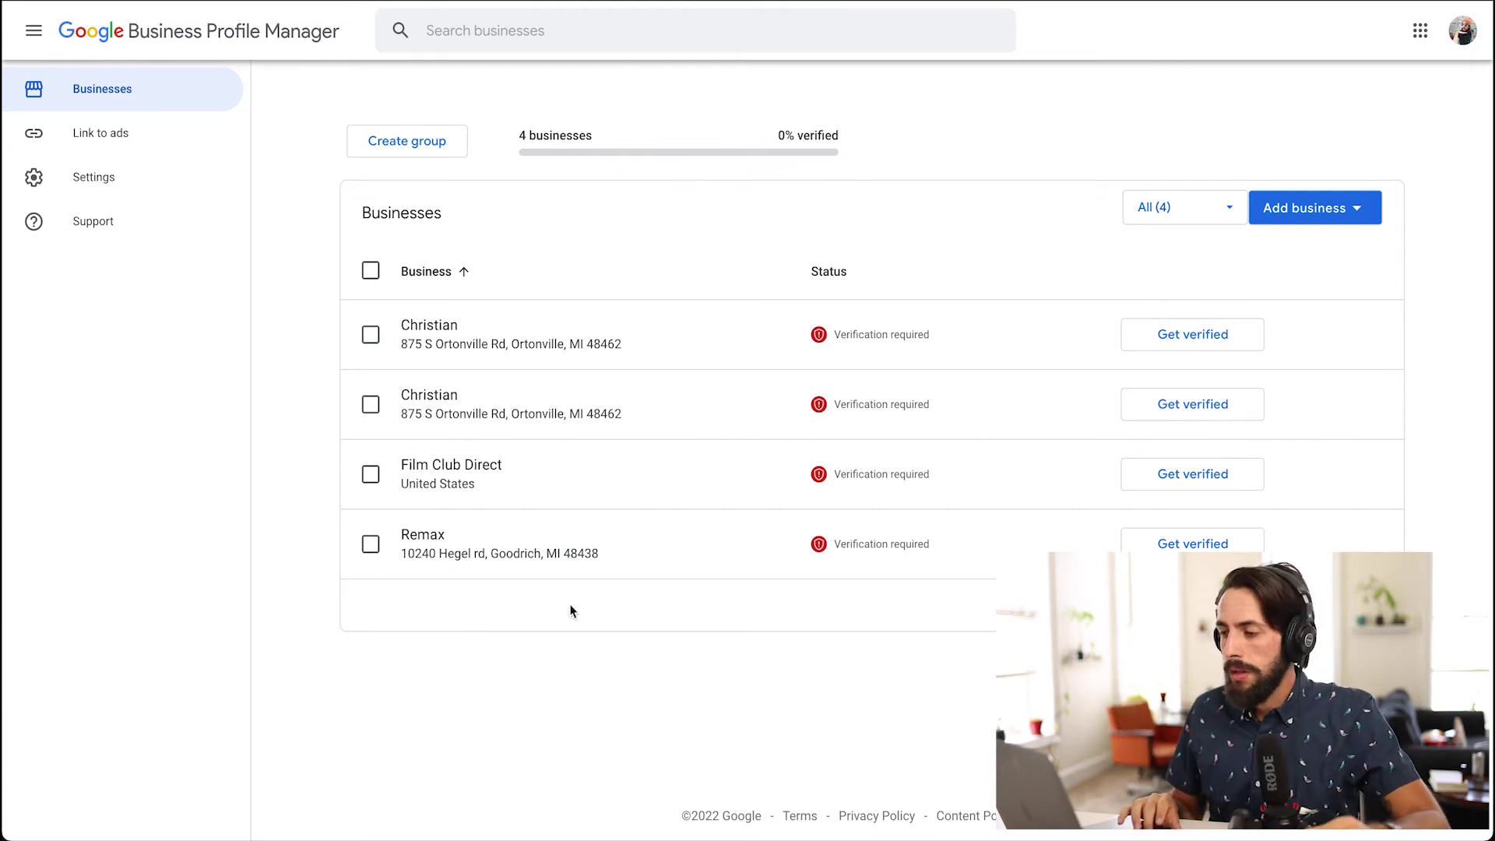
left_click(500, 397)
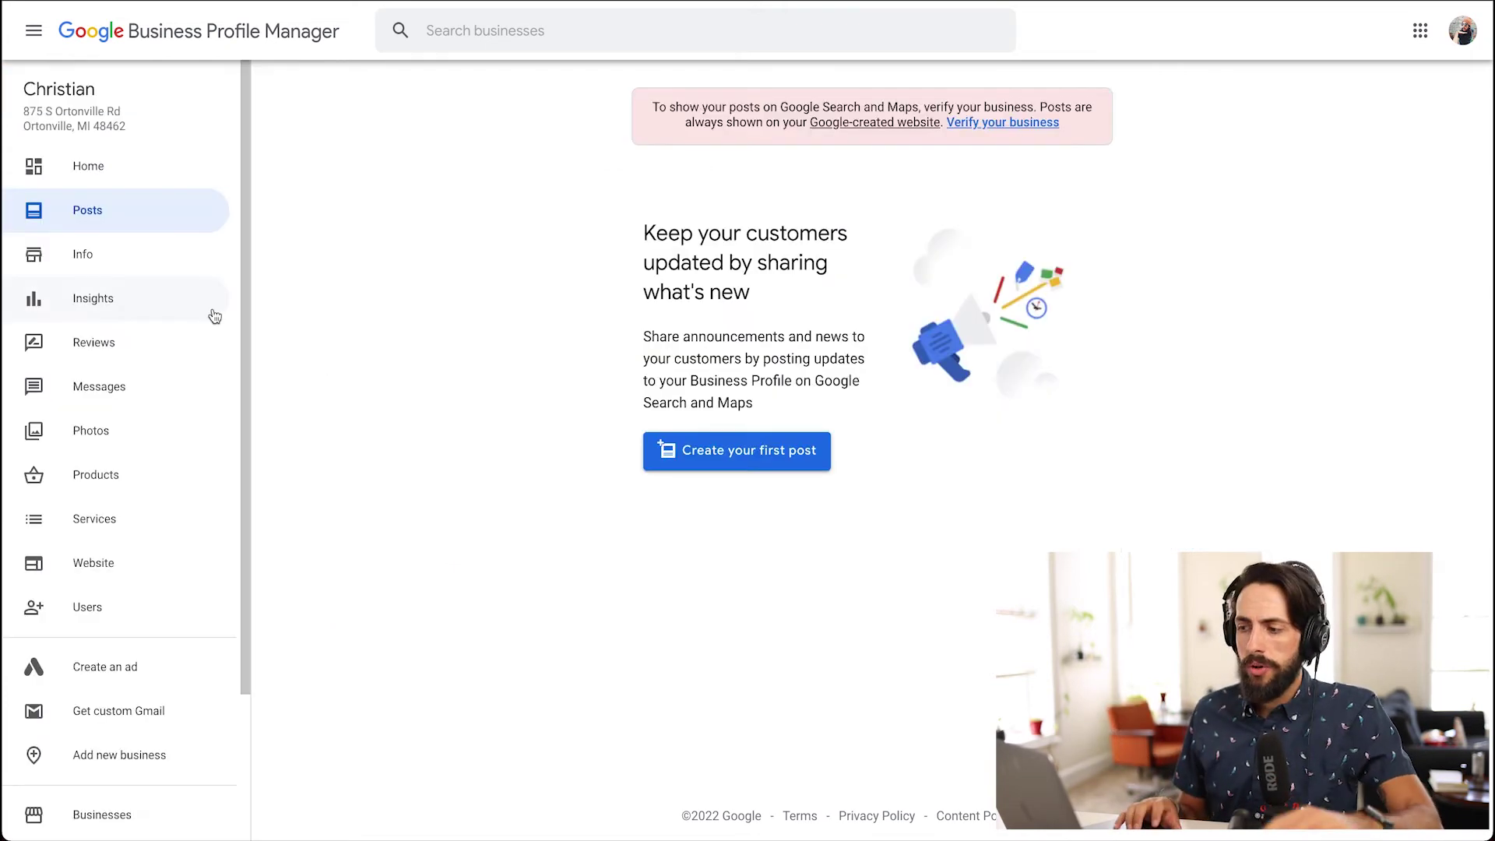
left_click(83, 166)
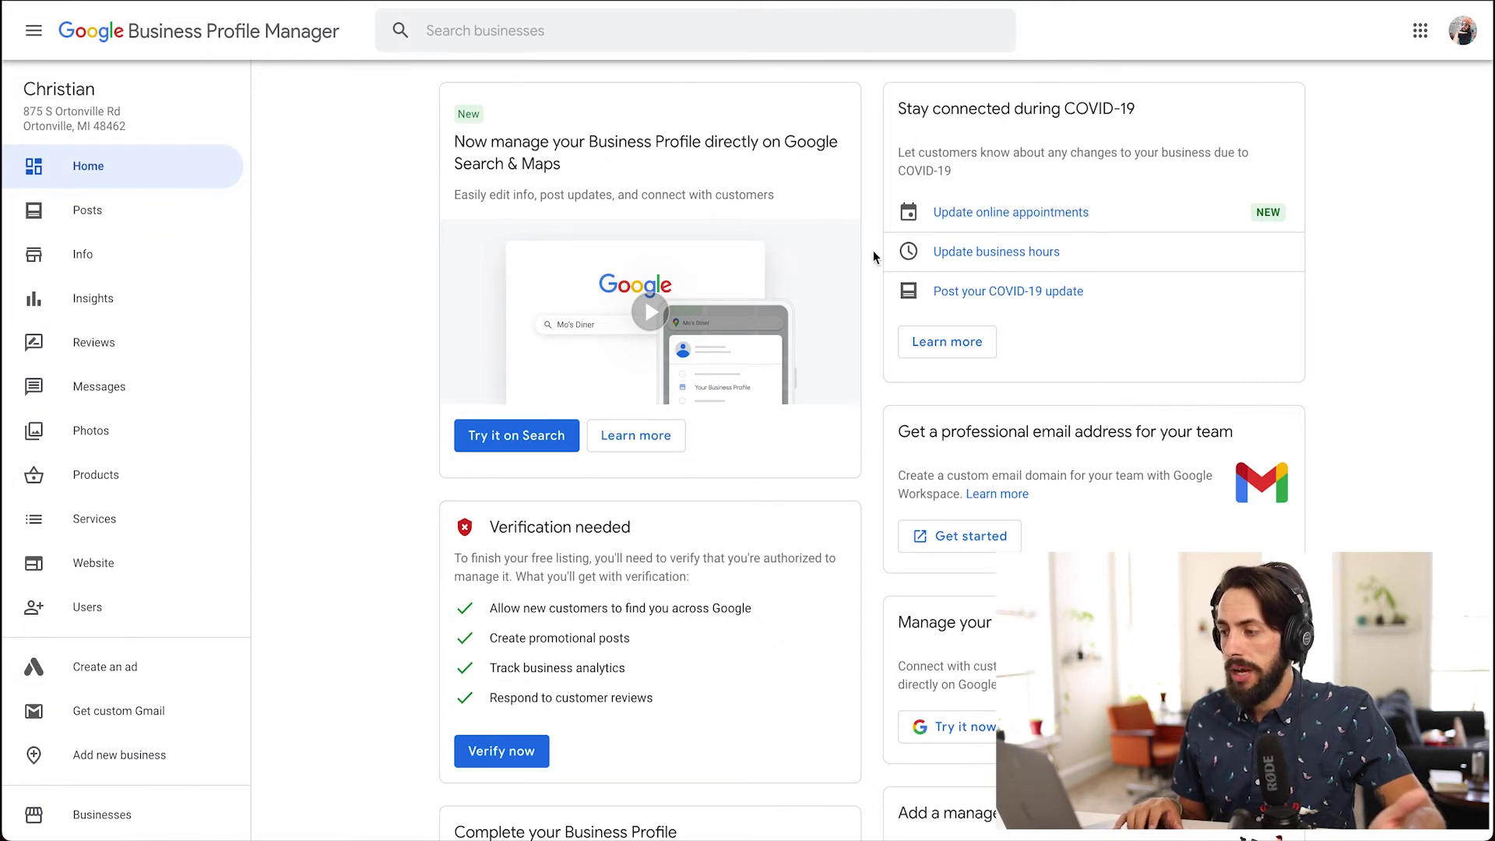
- Examine the Home page cards on verification, profile completion, reviews and the $500 free advertising credit
scroll(876, 253, "down", 1)
scroll(869, 449, "down", 3)
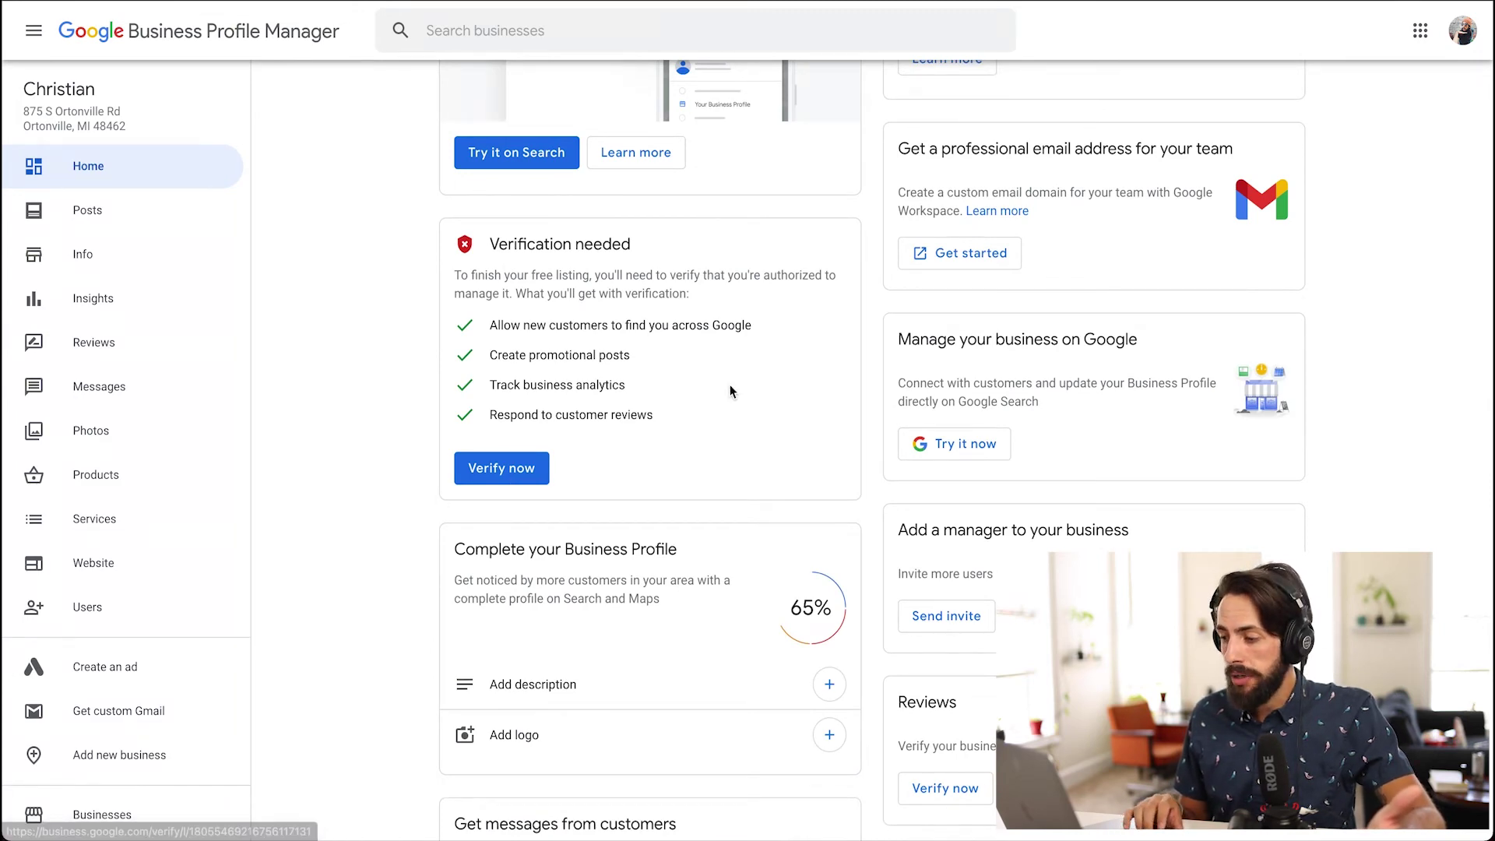
scroll(730, 385, "down", 2)
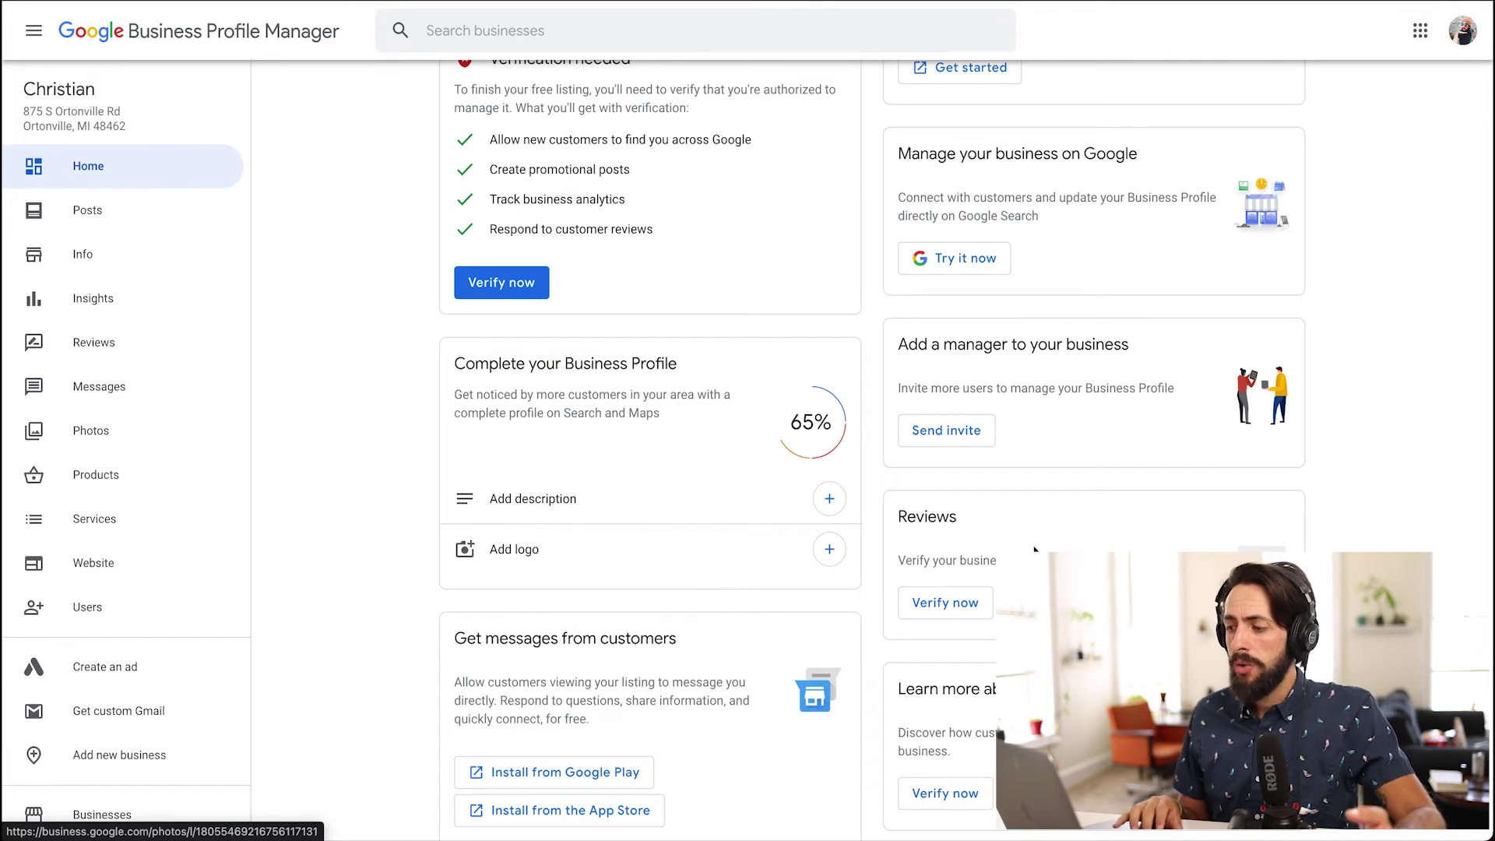
left_click_drag(898, 518, 978, 507)
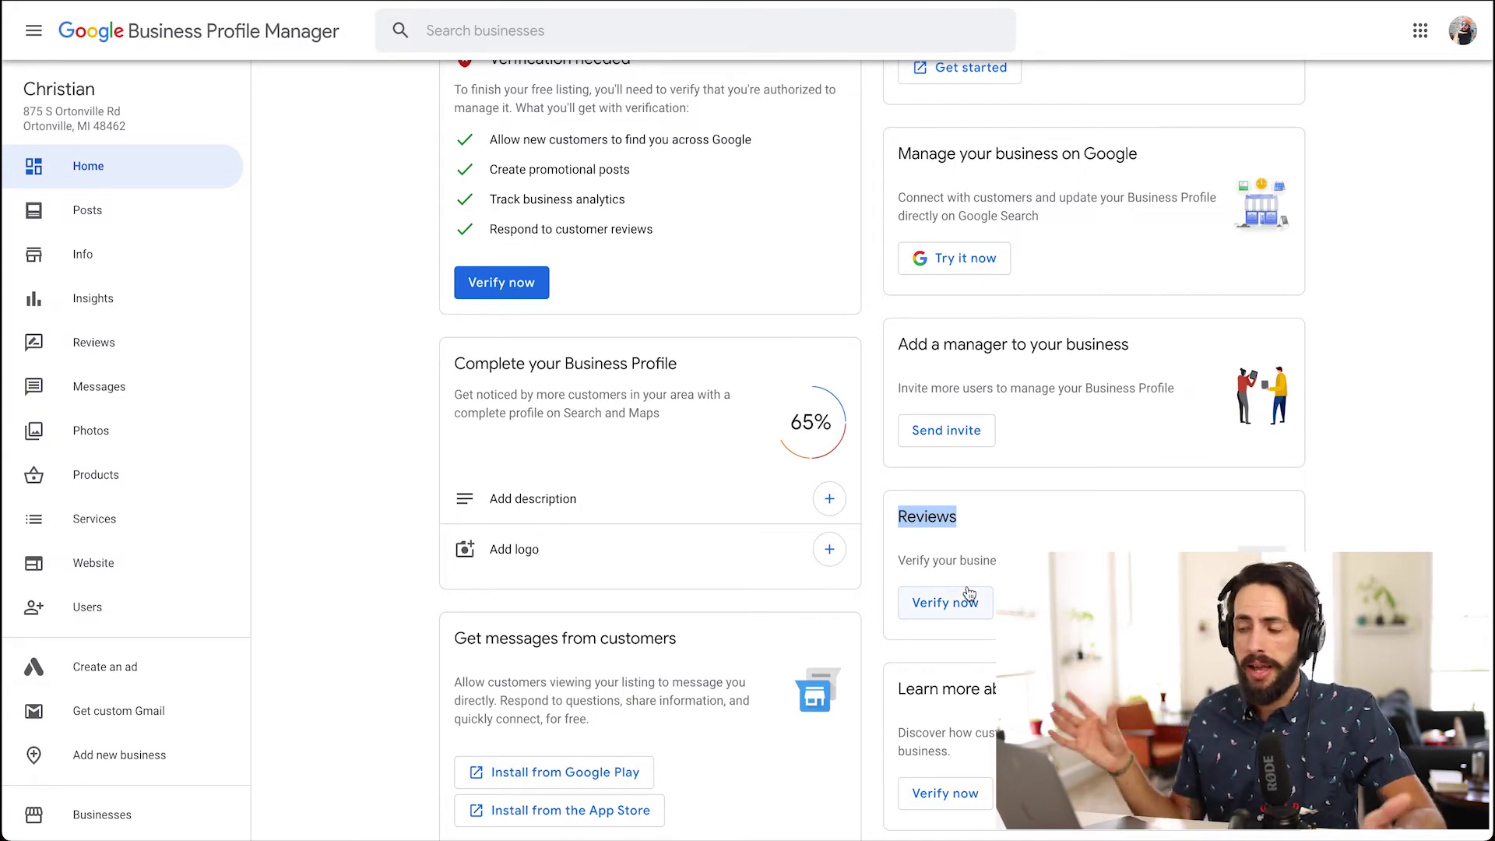
scroll(1050, 546, "down", 3)
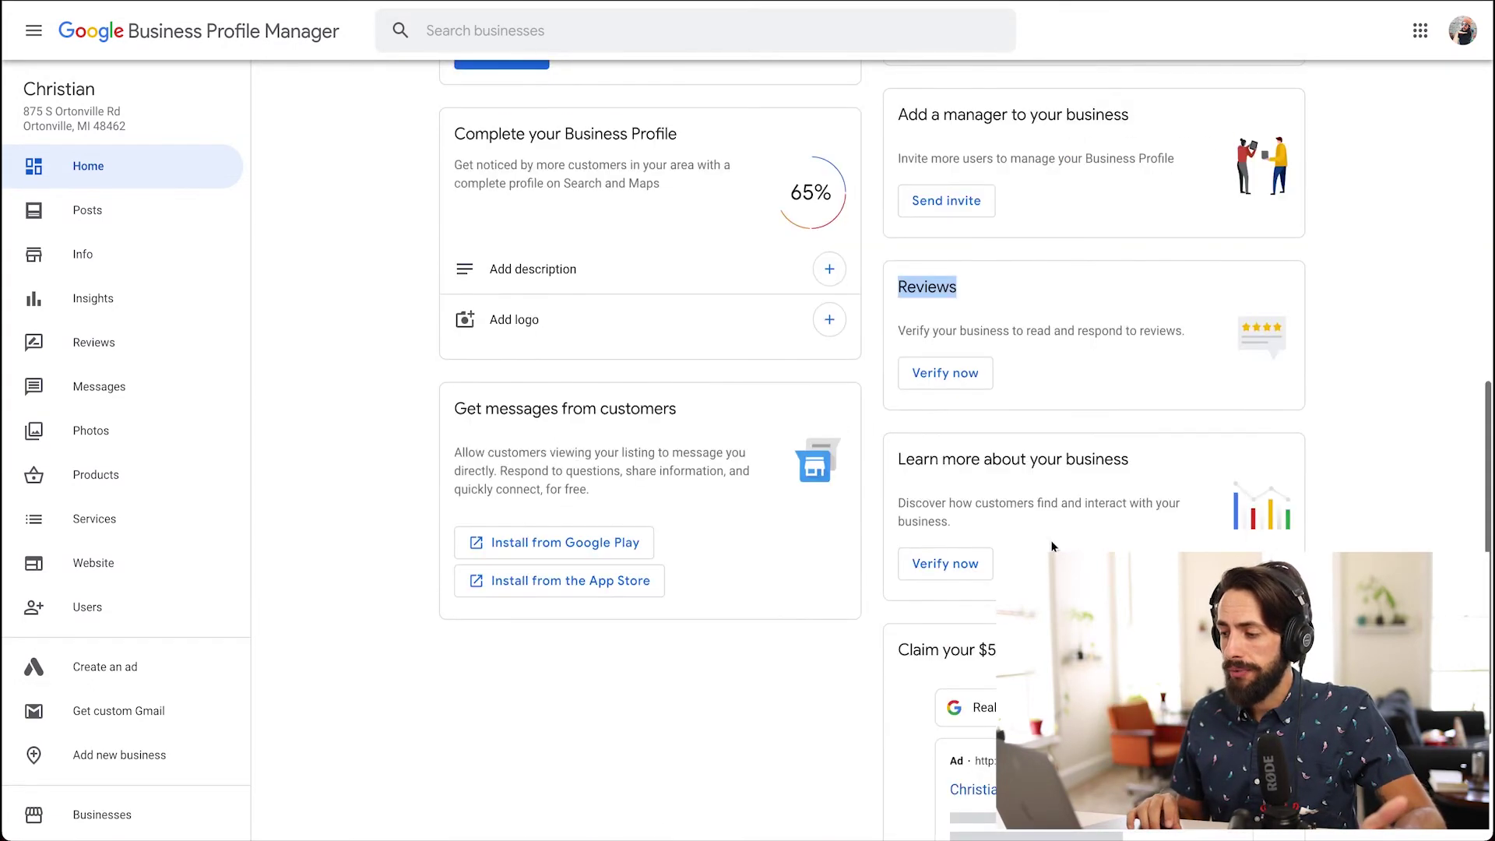
scroll(1051, 546, "down", 3)
left_click_drag(899, 421, 1246, 430)
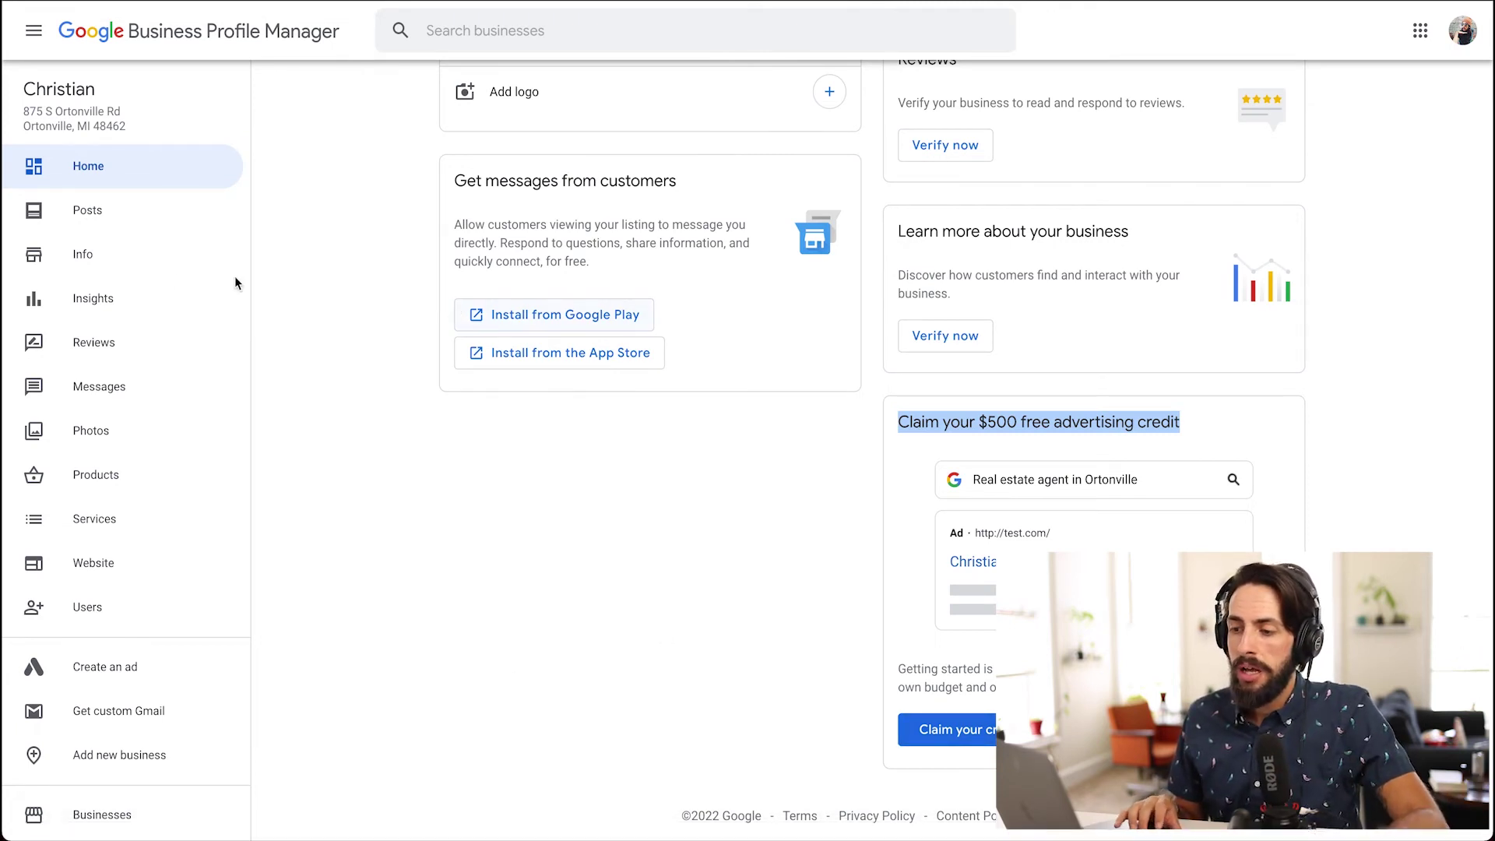
- Look through the Messages, Reviews and Photos pages of the business profile
left_click(90, 387)
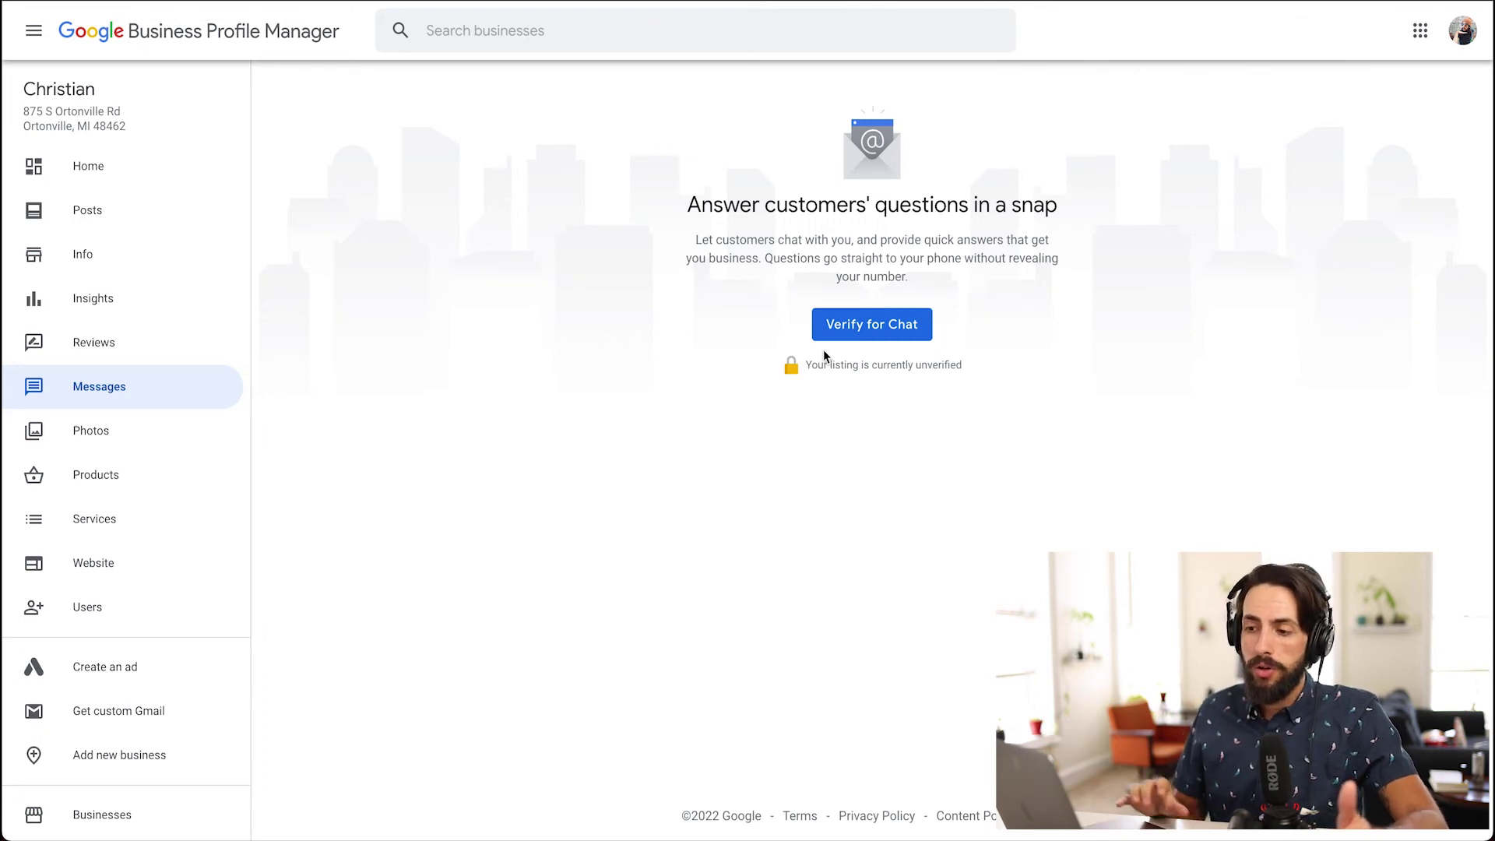
left_click(95, 339)
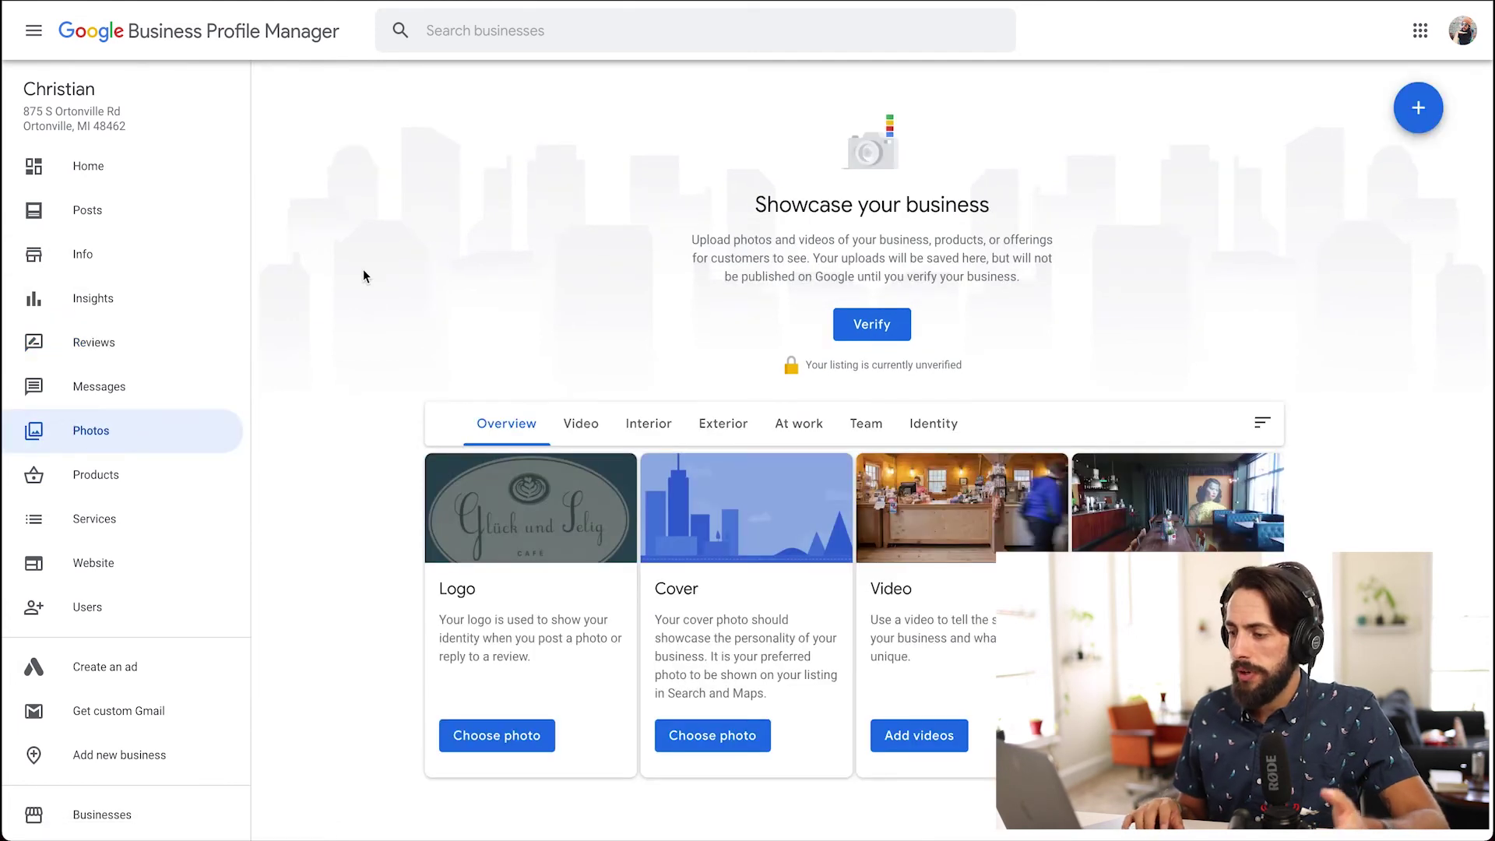
scroll(363, 273, "down", 1)
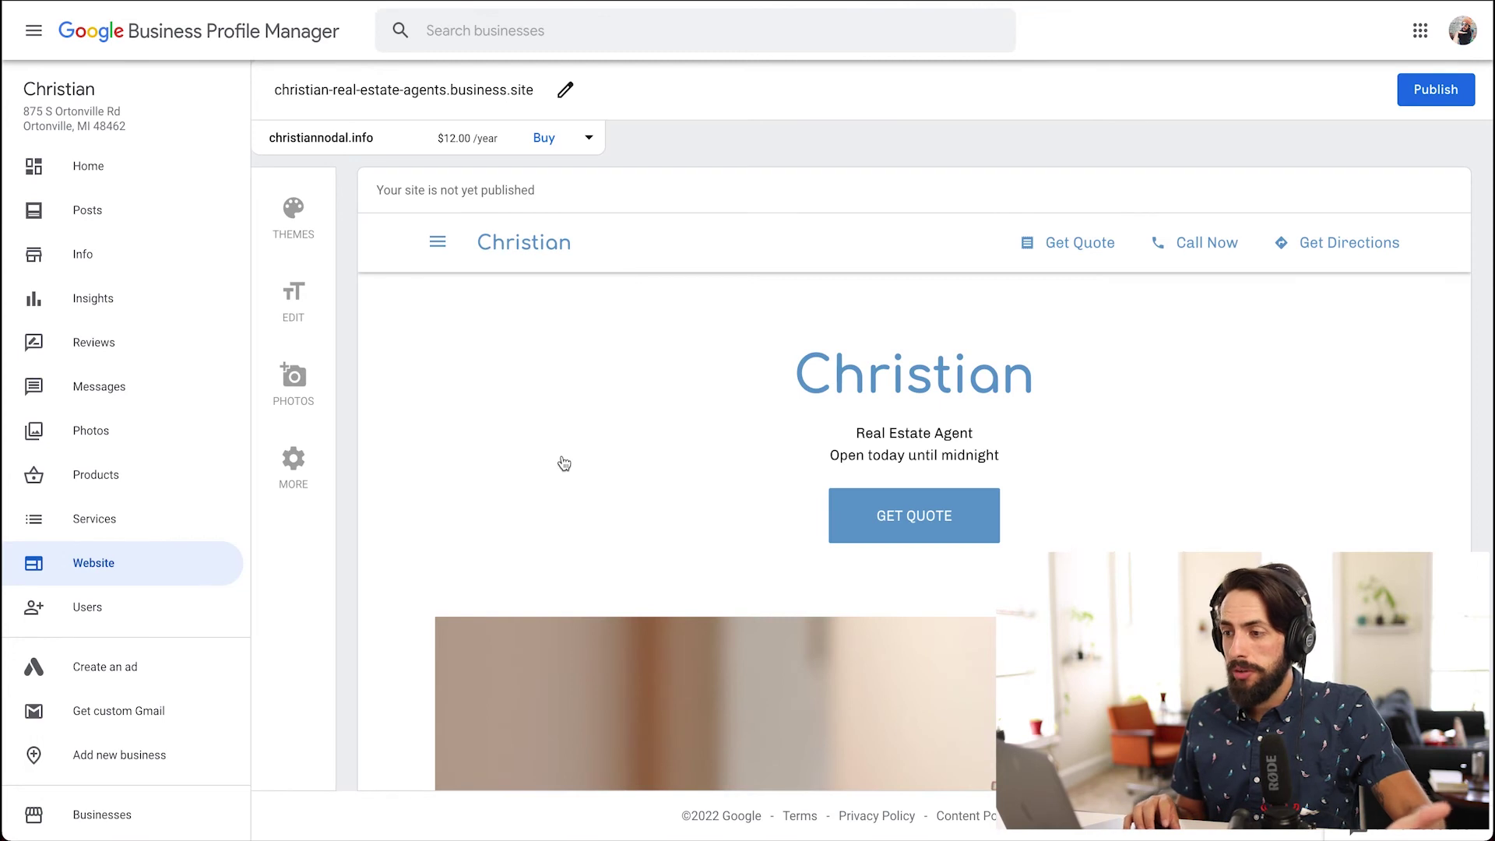
- Review the unpublished business website preview from its header through updates, testimonials and About Us to the contact details and hours
scroll(564, 464, "down", 1)
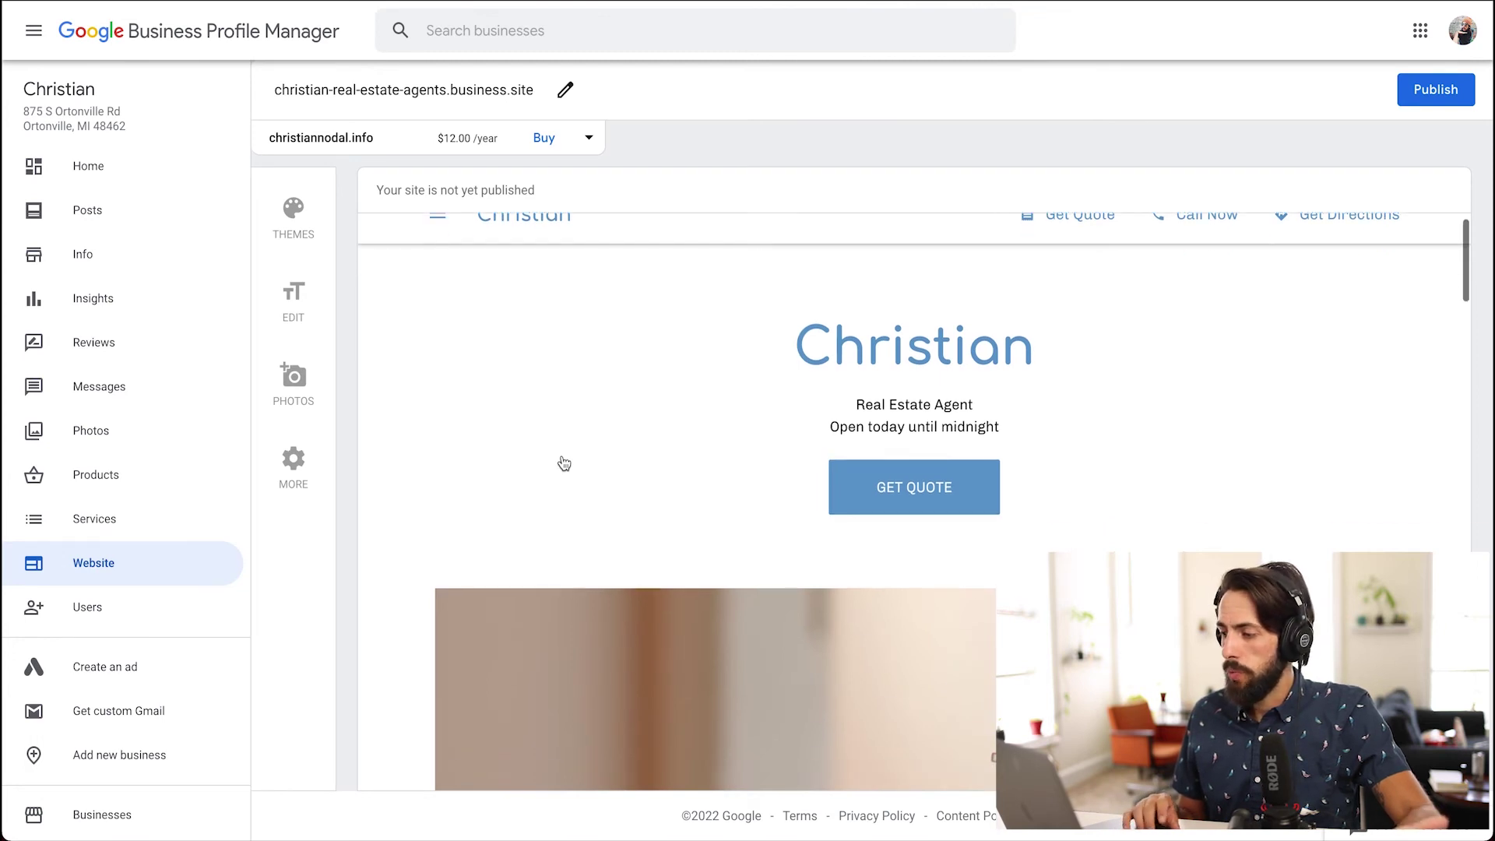
scroll(564, 463, "down", 10)
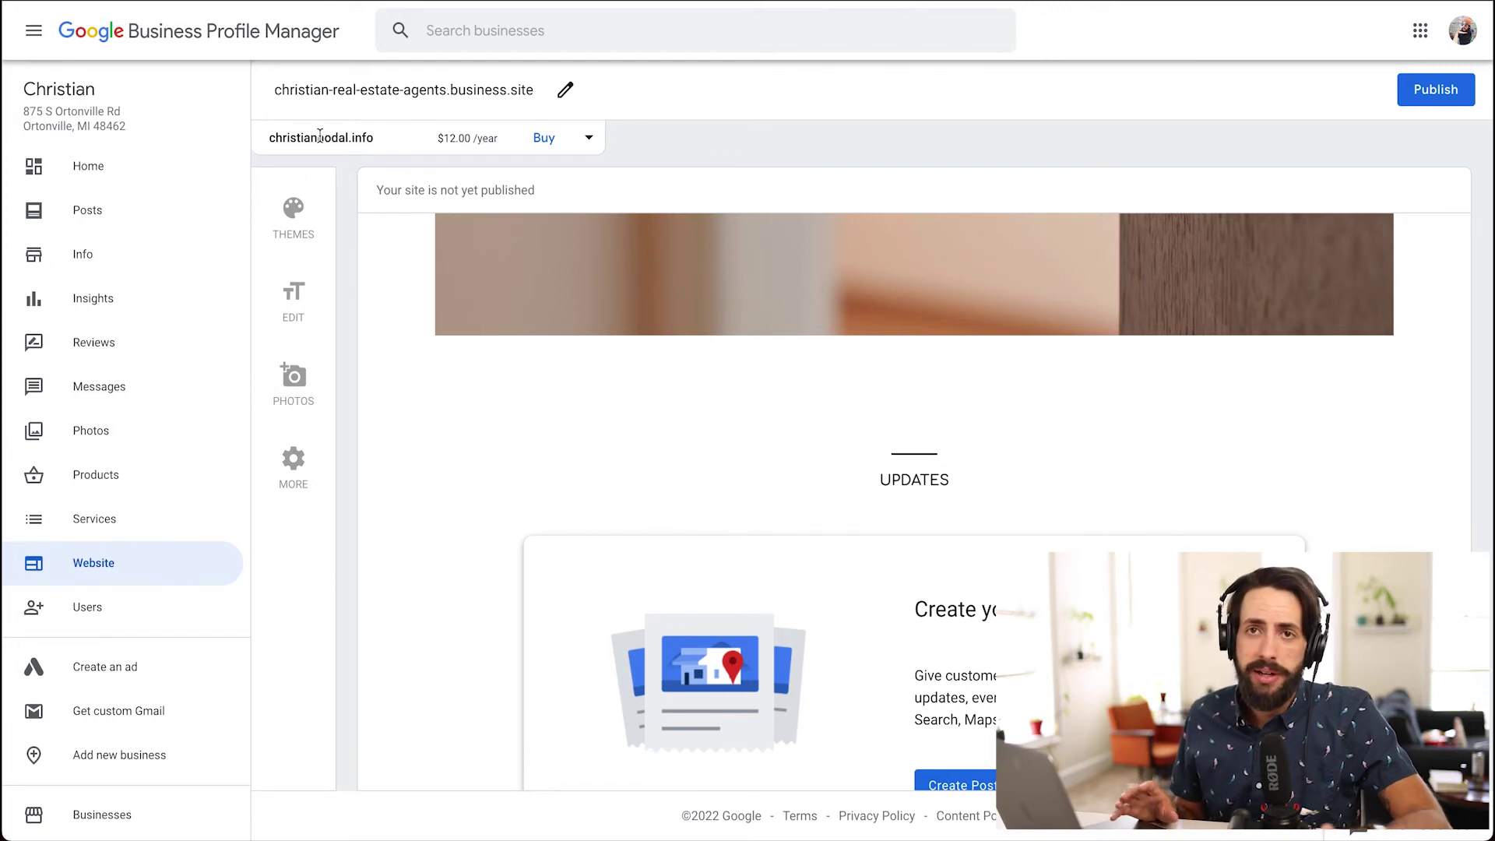
scroll(538, 465, "down", 10)
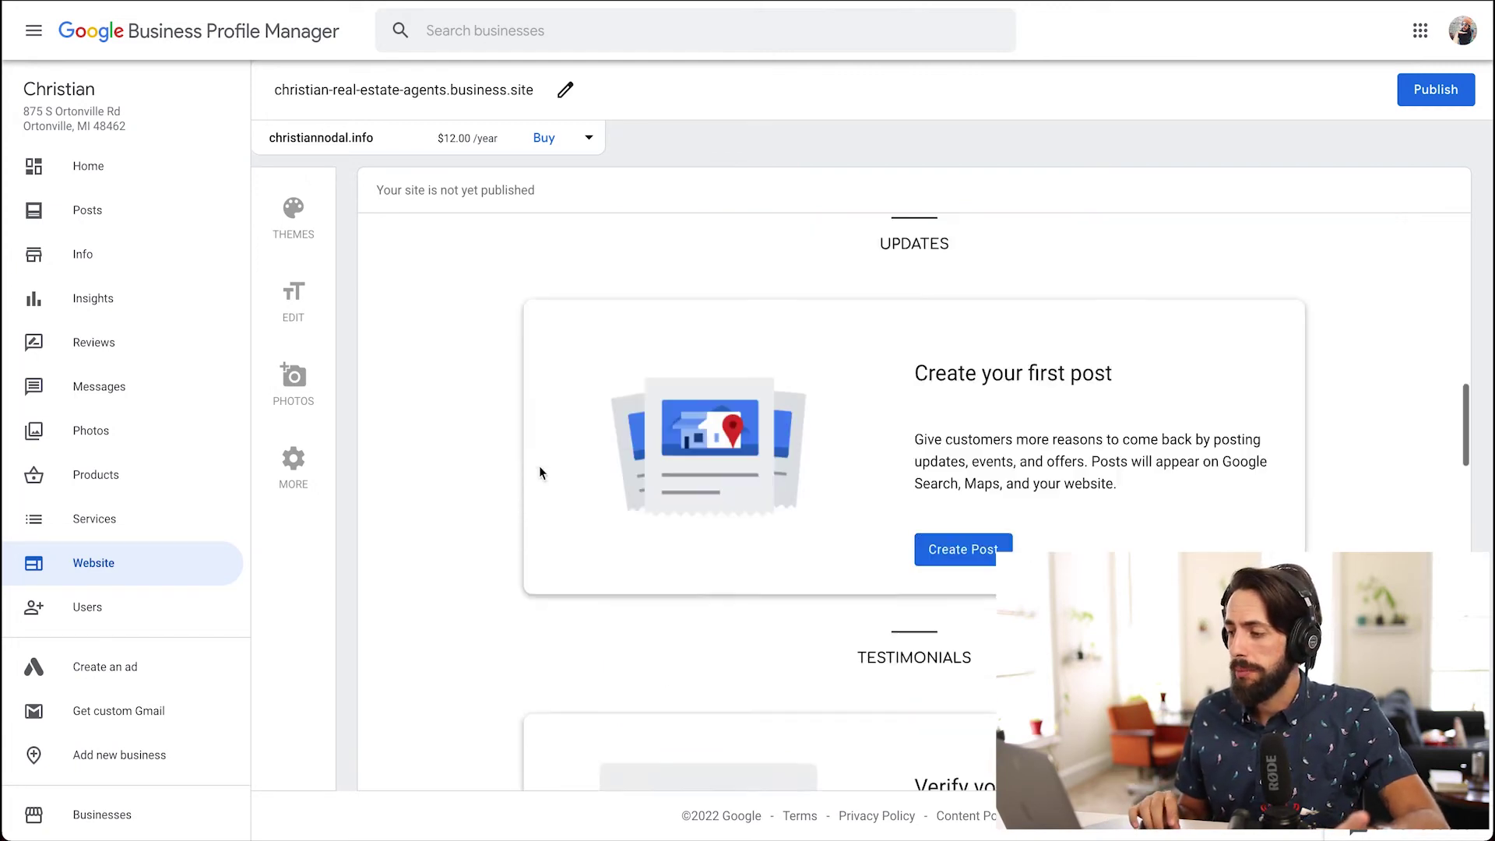
scroll(540, 471, "down", 10)
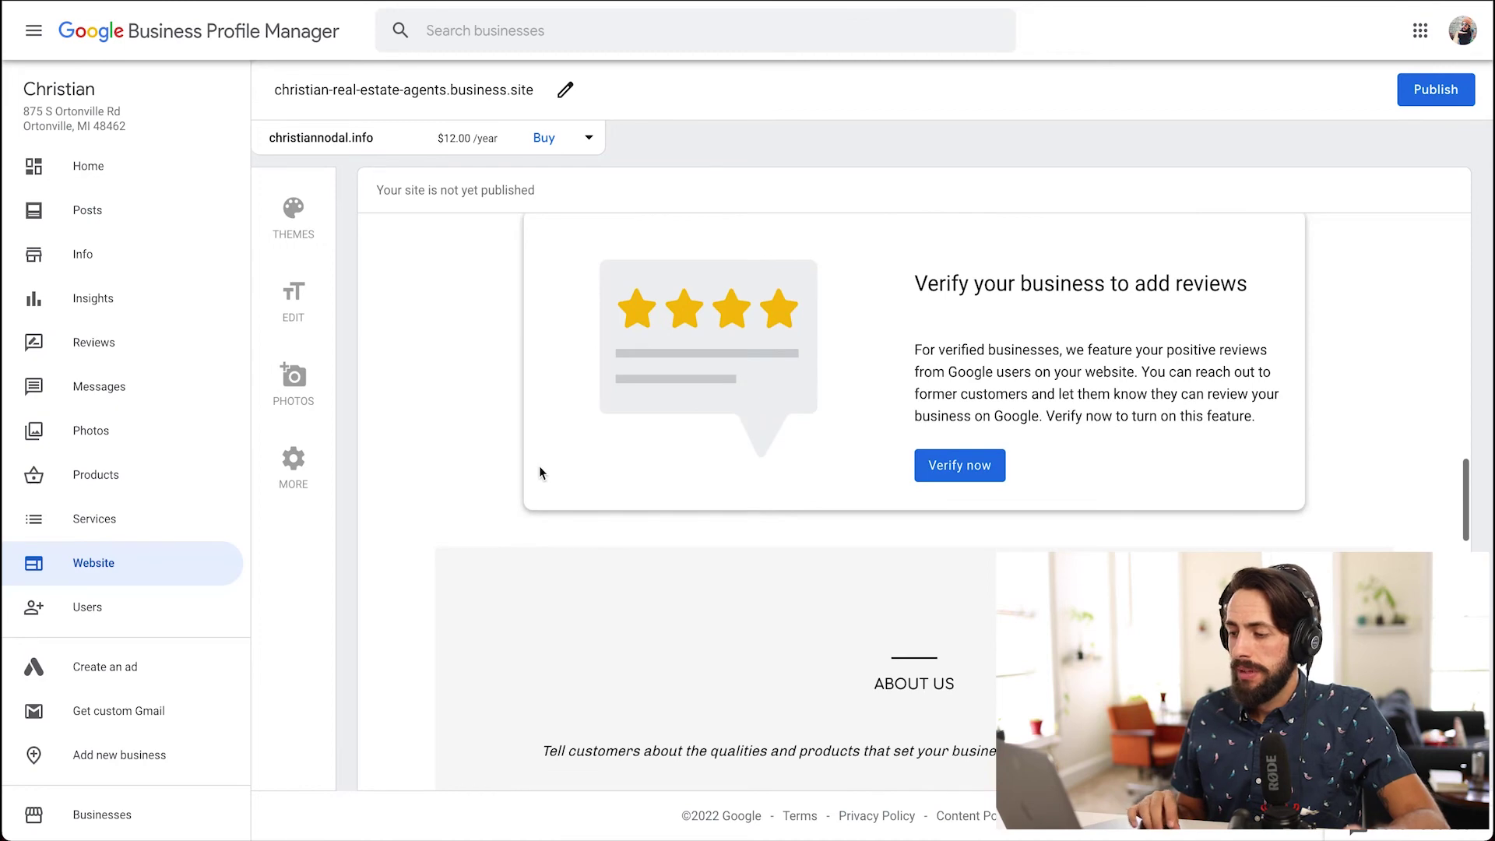
scroll(541, 473, "down", 3)
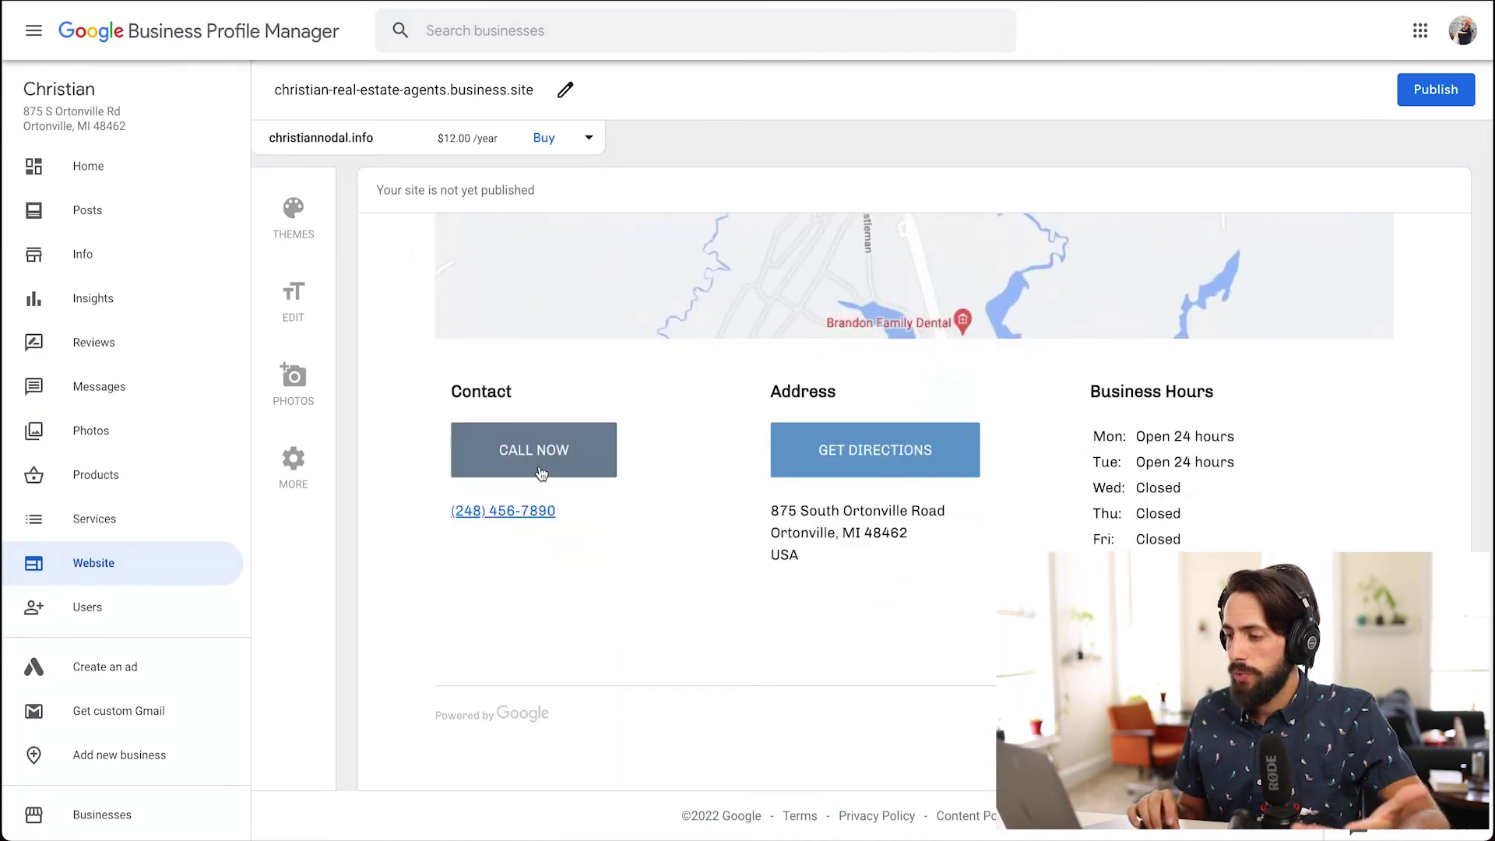
scroll(541, 473, "up", 20)
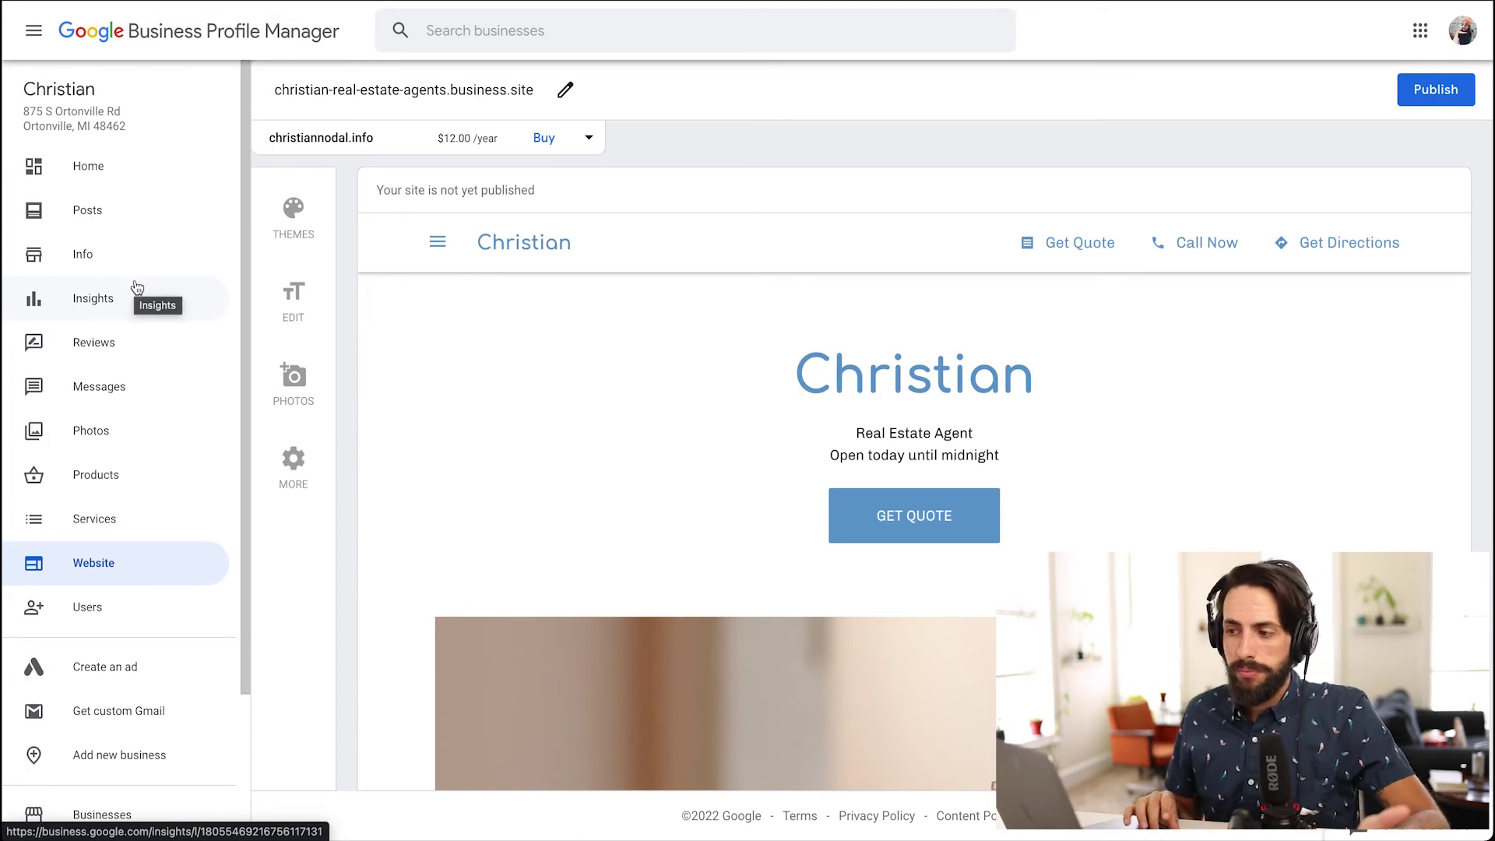
- Return to the profile's Home page and review the verification and Complete your Business Profile cards
left_click(98, 178)
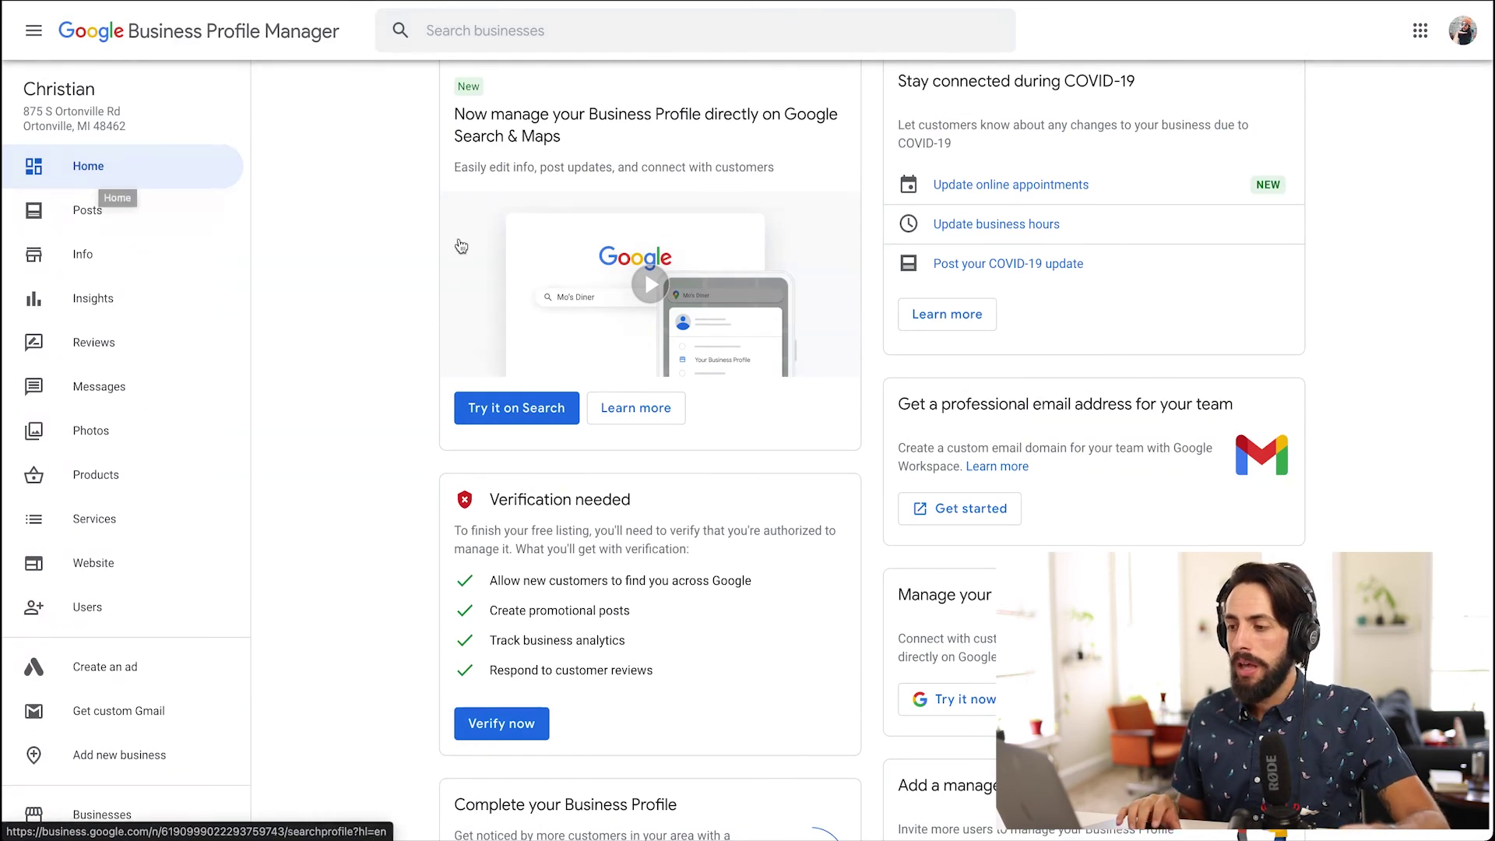
scroll(432, 282, "down", 10)
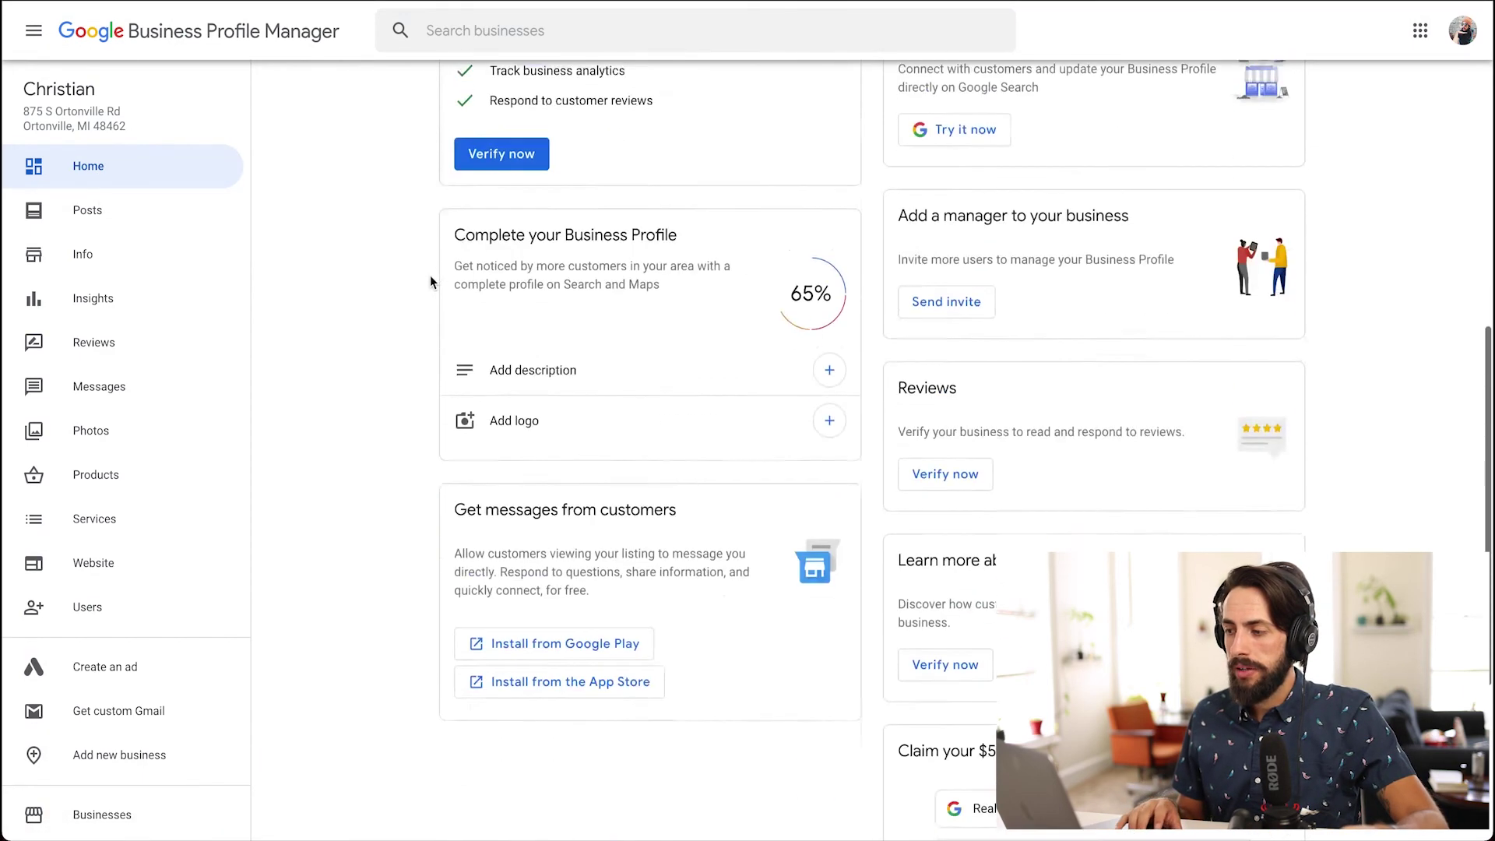
scroll(431, 282, "down", 2)
scroll(432, 281, "up", 11)
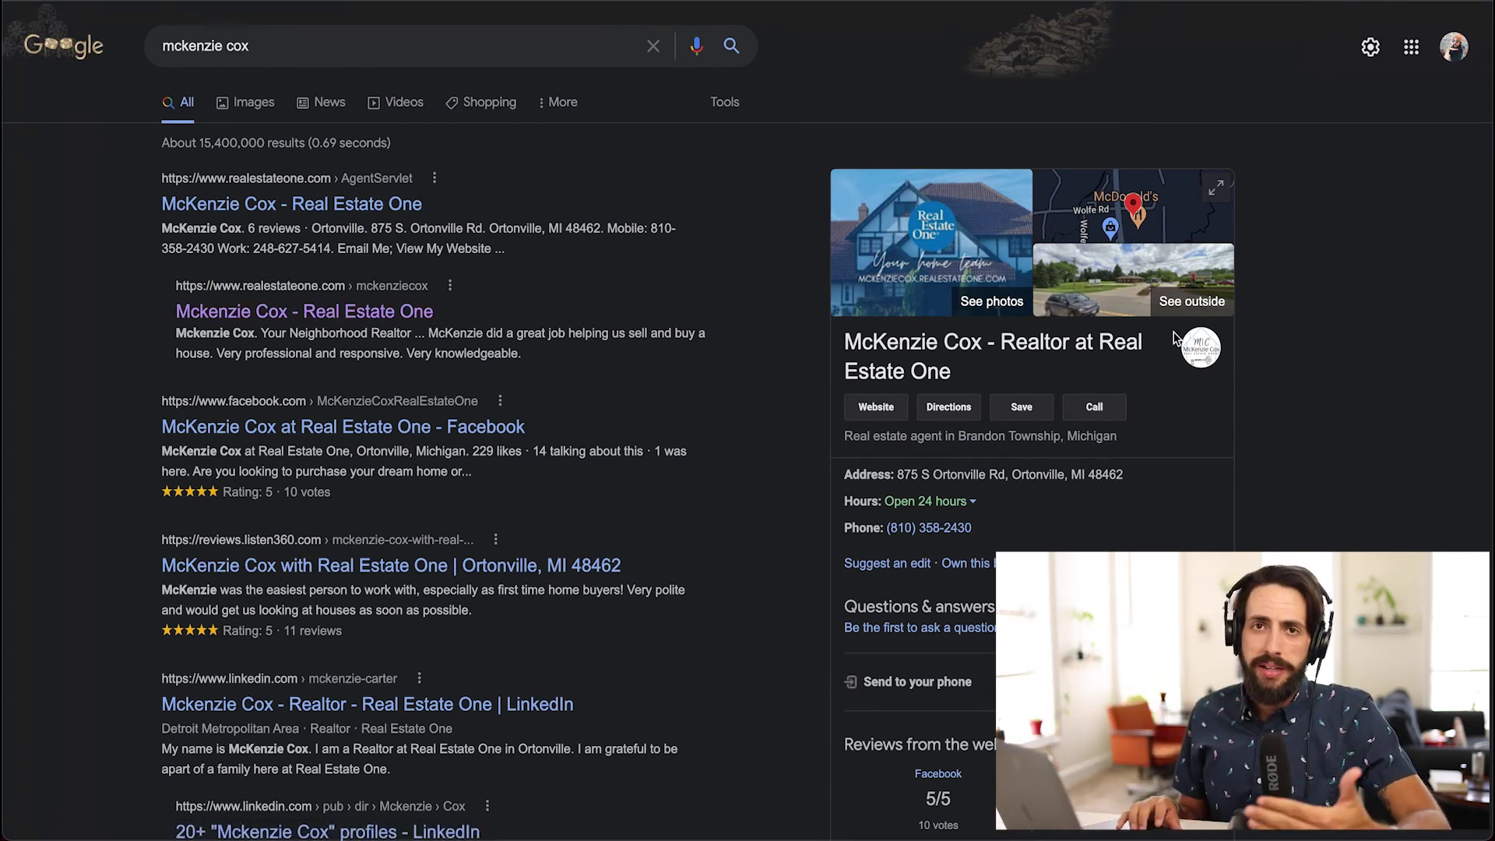
- Open the website linked in the Real Estate One agent's Google Search business listing and look through its featured homes
left_click(877, 418)
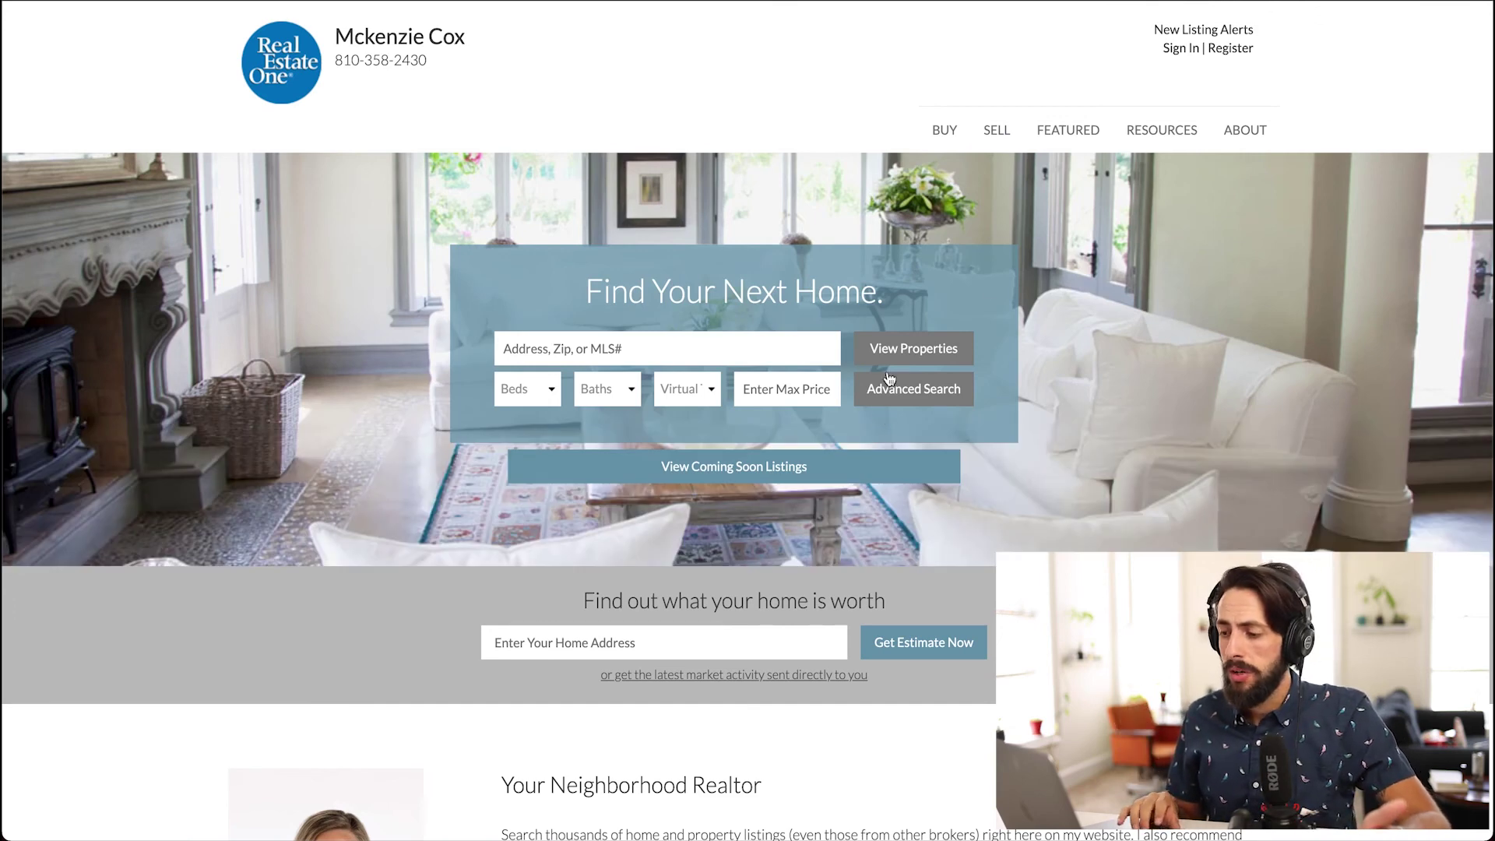
scroll(1002, 296, "down", 10)
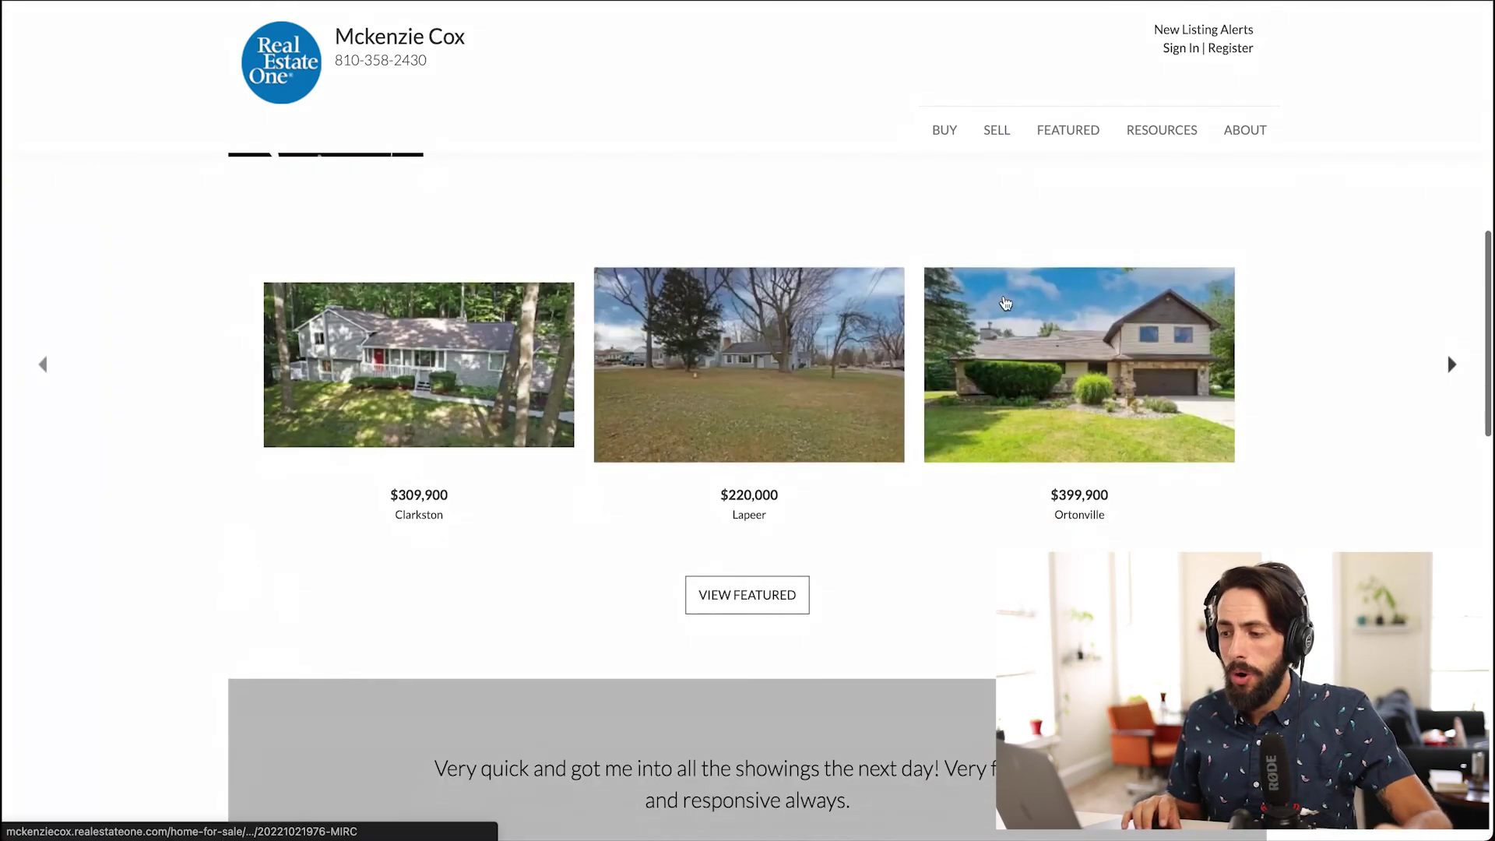